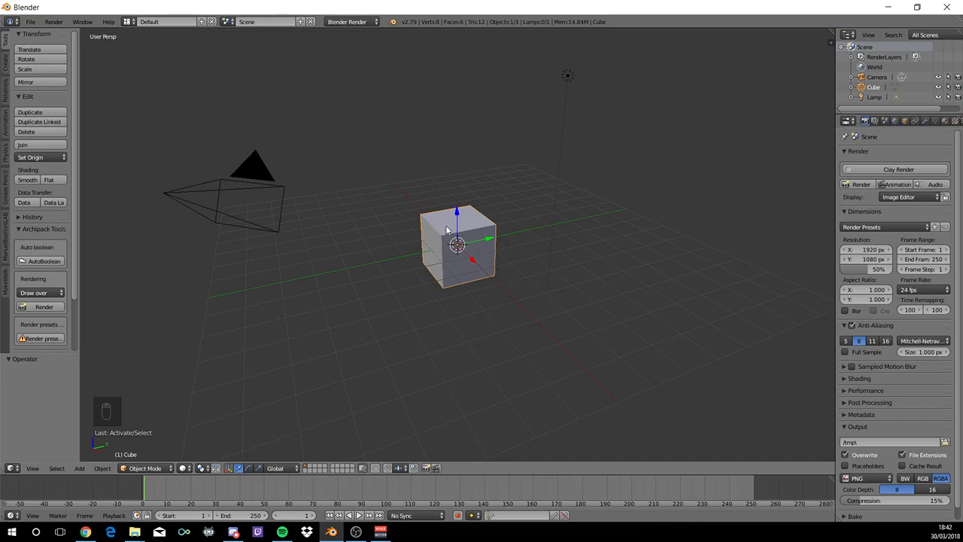
# - Scale the cube about 6.5 times along X and 3 times along Z into a wall, then raise it and move it about 3.2 along Y
pyautogui.press('s')
pyautogui.press('x')
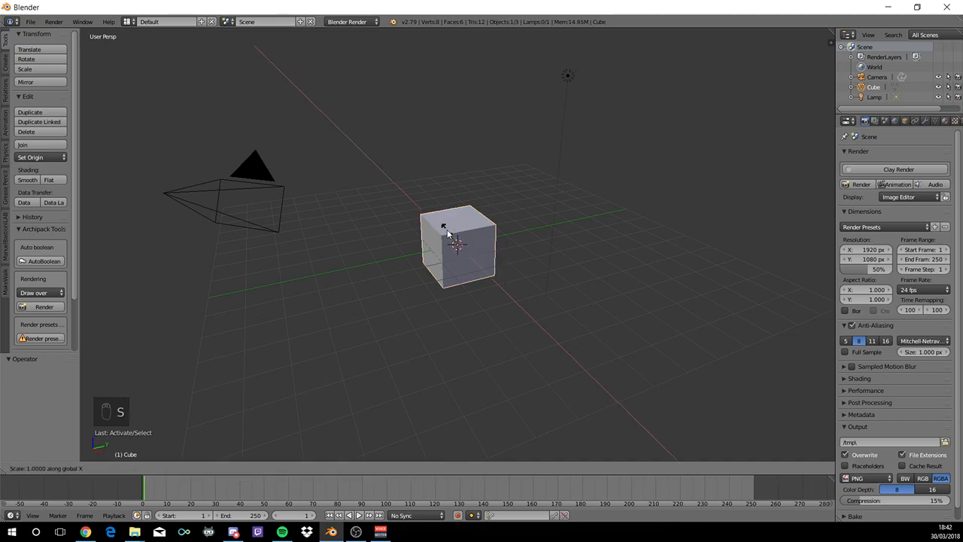
pyautogui.click(380, 158)
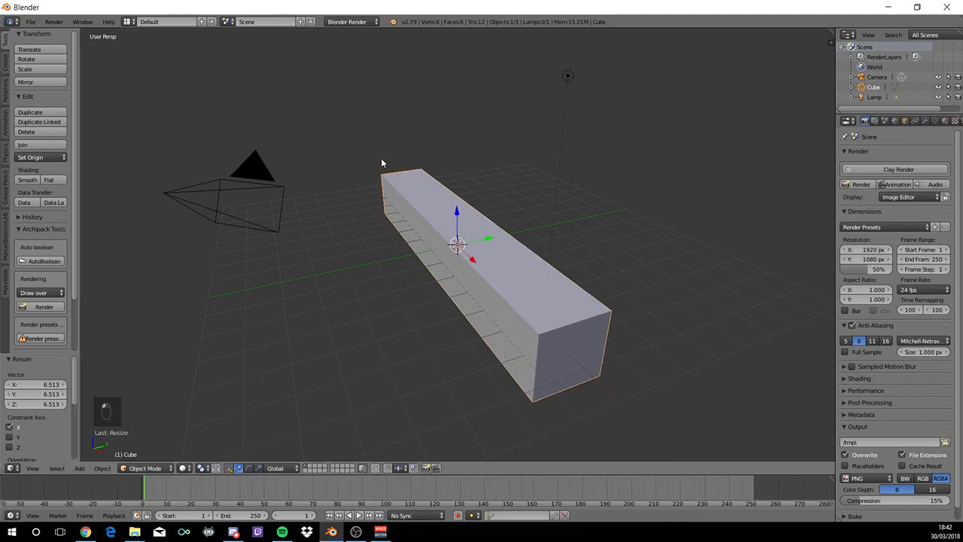
pyautogui.press('s')
pyautogui.press('z')
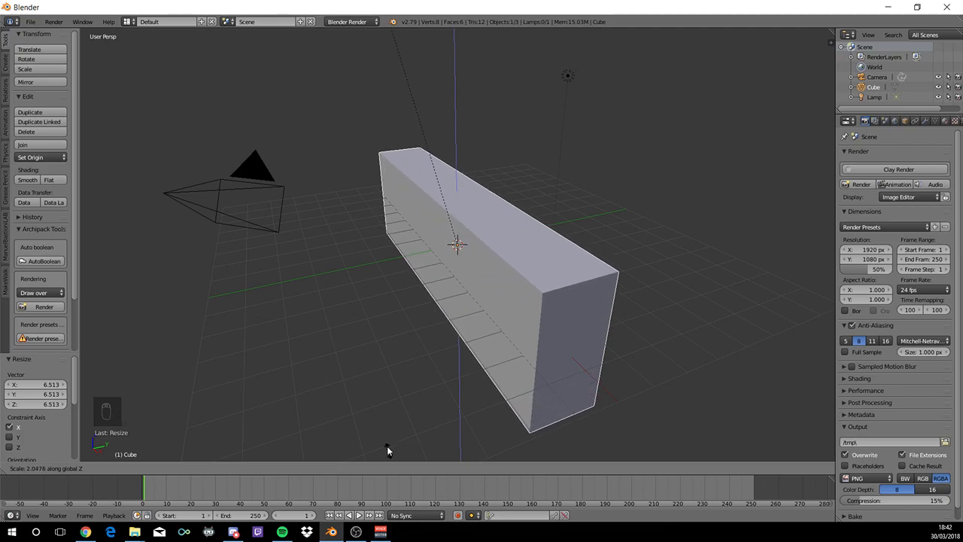
pyautogui.click(404, 333)
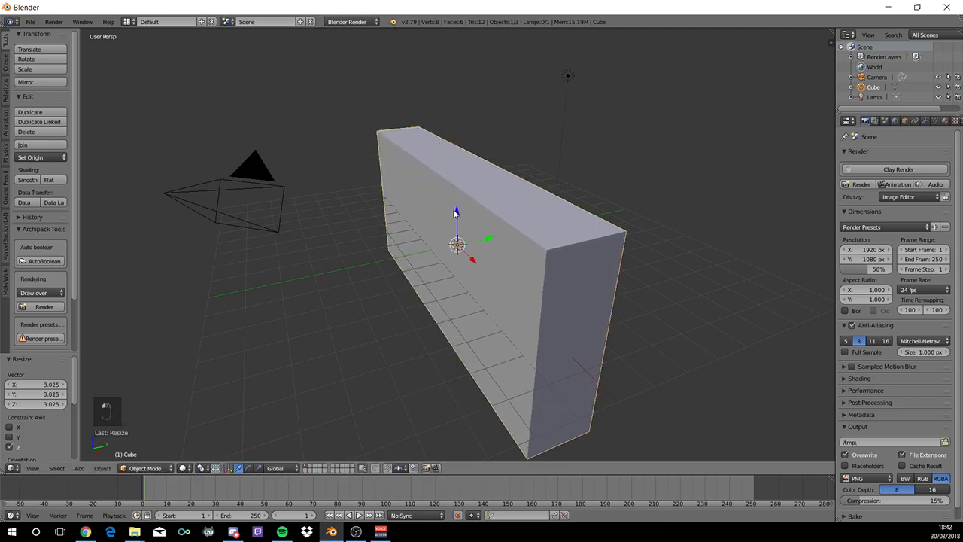
pyautogui.moveTo(456, 212); pyautogui.dragTo(557, 169)
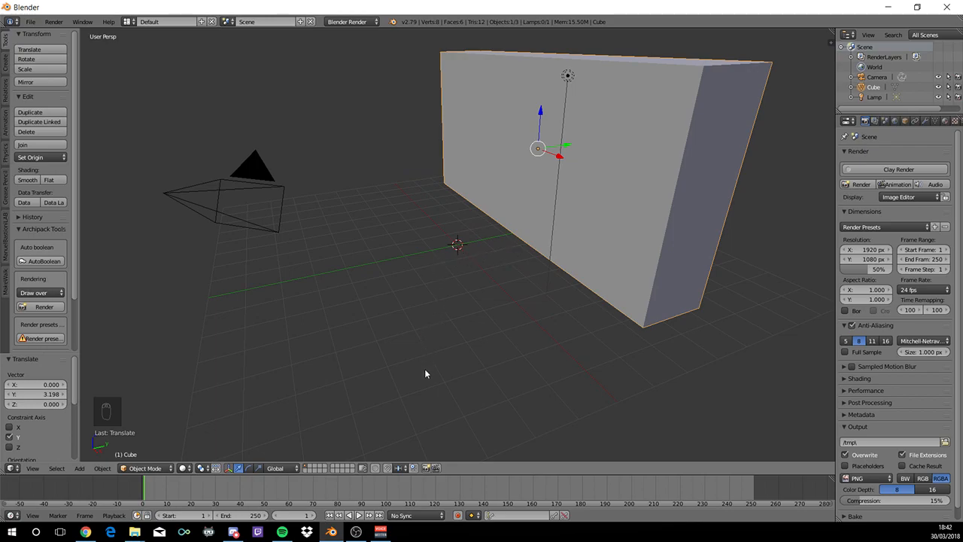
# - Add a text object in front of the wall
pyautogui.hotkey('shift', 'a')
pyautogui.moveTo(426, 374)
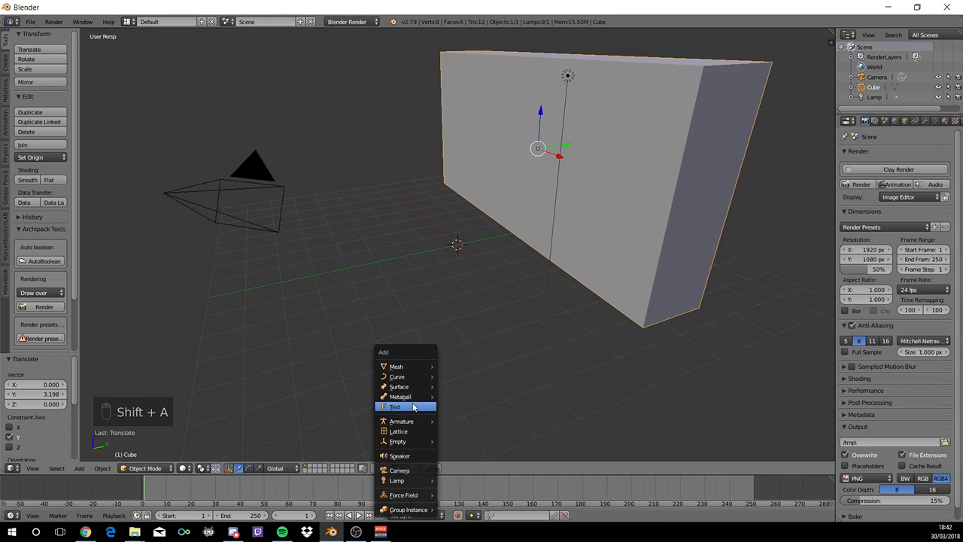
pyautogui.click(417, 406)
# - Replace the text object's default content with "TEST" and return to Object Mode
pyautogui.scroll(3, 440, 211)
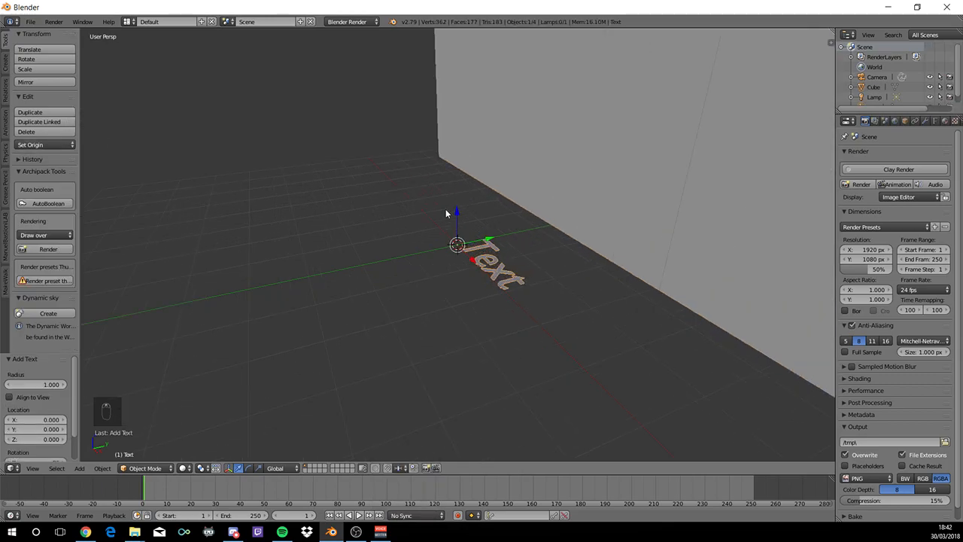
pyautogui.press('Tab')
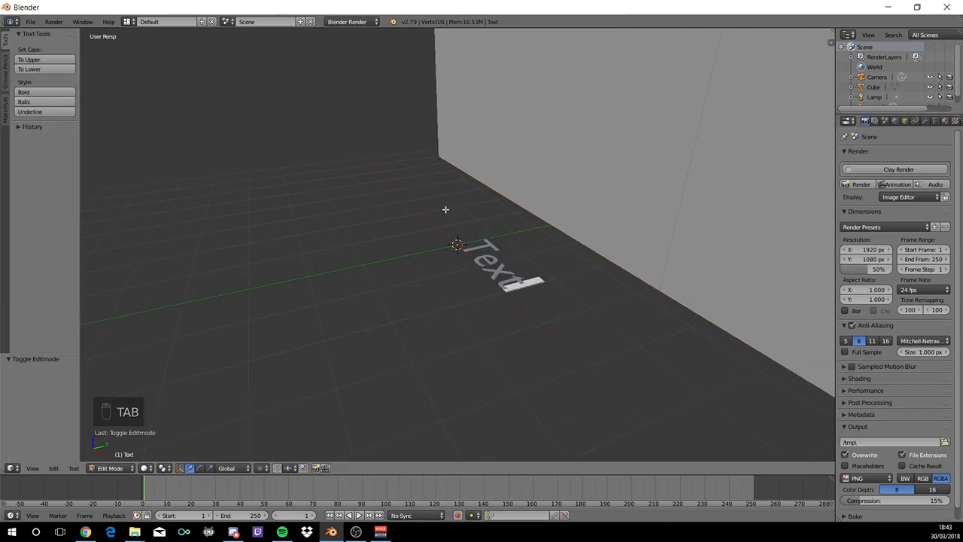
pyautogui.press('BackSpace')
pyautogui.press('BackSpace')
pyautogui.press('BackSpace')
pyautogui.press('BackSpace')
pyautogui.press('BackSpace')
pyautogui.press('BackSpace')
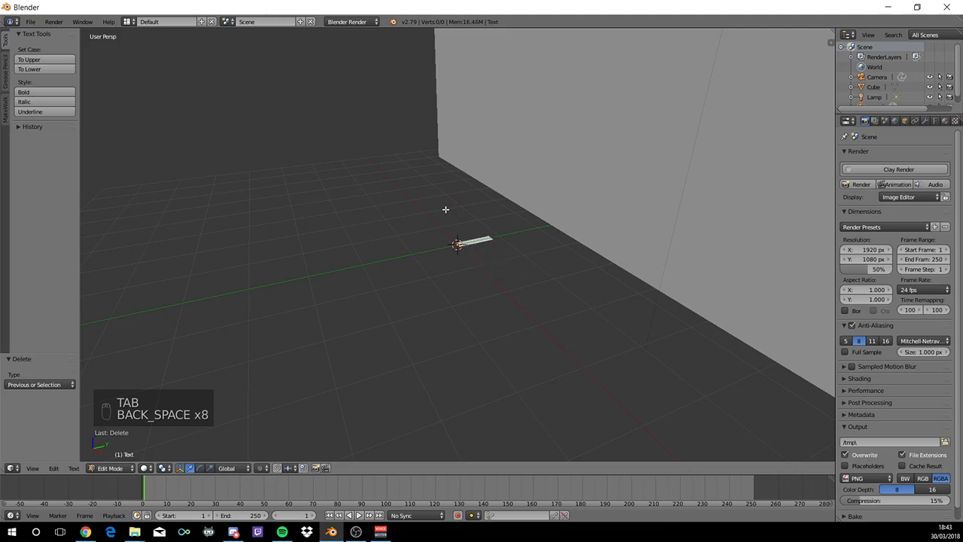
pyautogui.press('capslock')
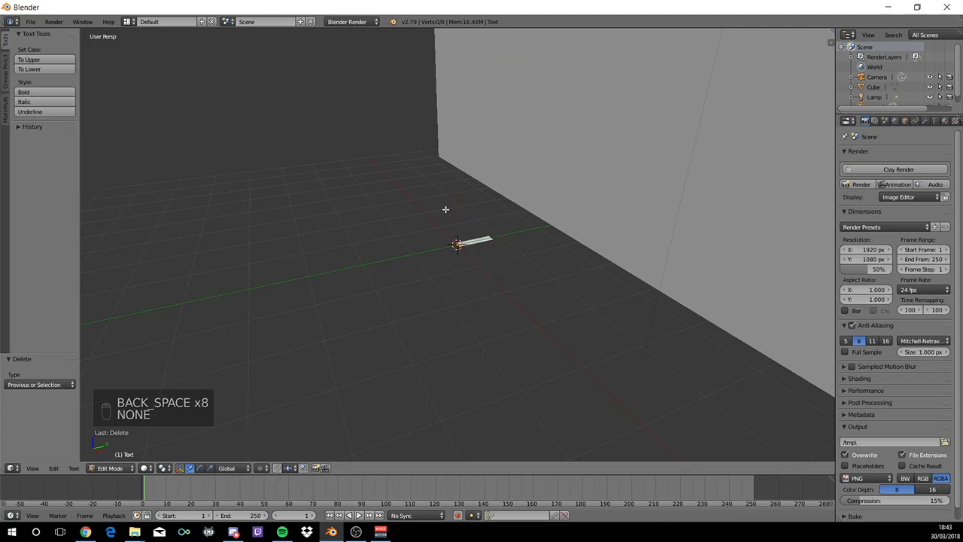
pyautogui.write('TEST')
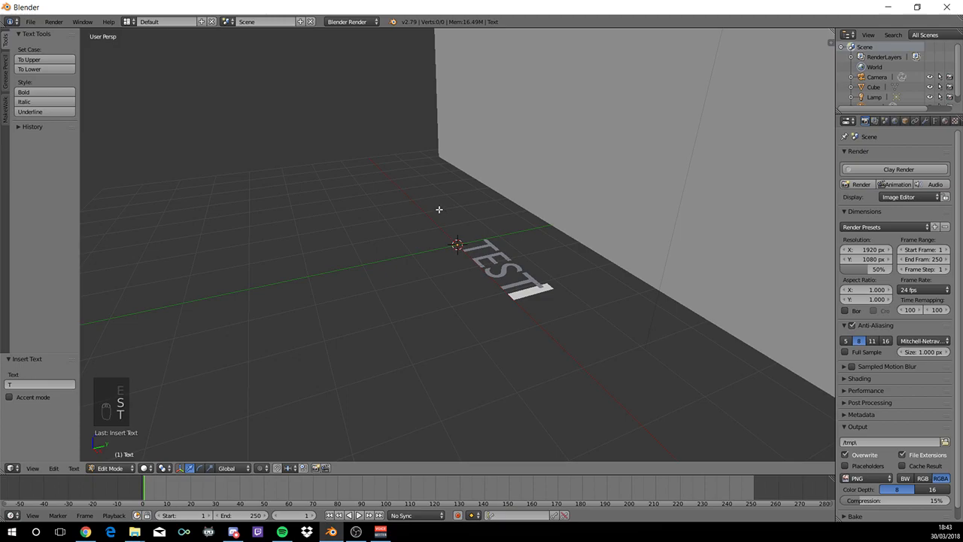
pyautogui.press('Tab')
# - Rotate the text 90 degrees about the global X axis so that it stands upright
pyautogui.moveTo(455, 216); pyautogui.dragTo(486, 260, button='middle')
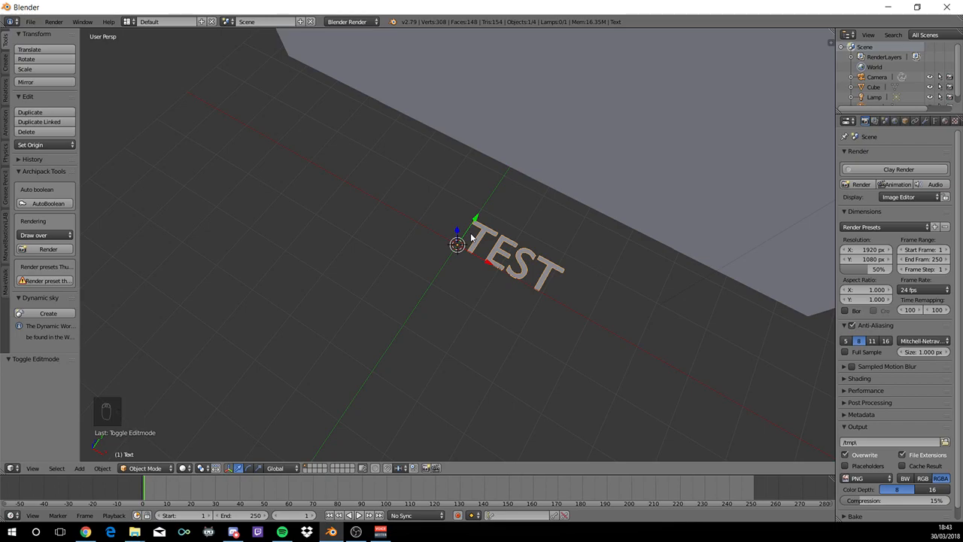
pyautogui.press('r')
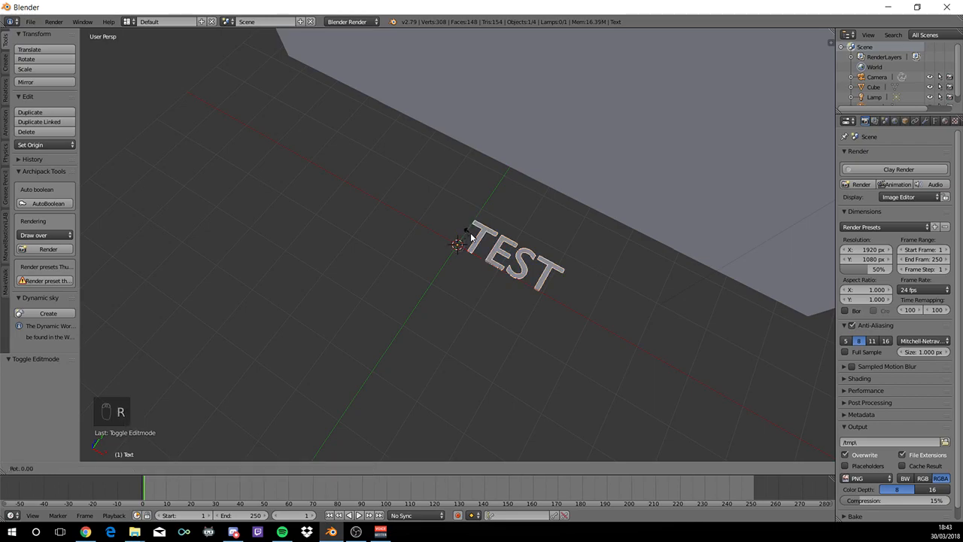
pyautogui.write('x')
pyautogui.write('90')
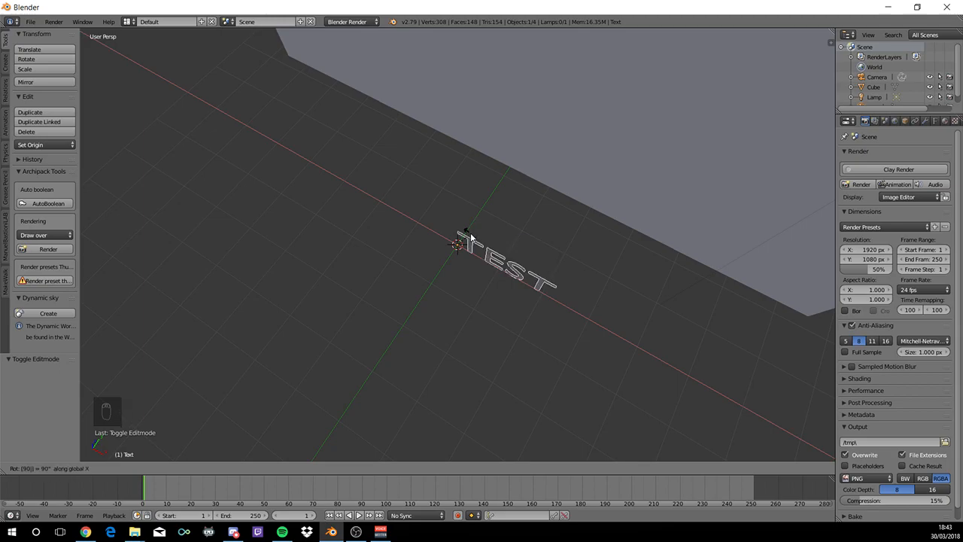
pyautogui.press('Return')
# - Give the text thickness by setting its geometry extrude value to 0.070
pyautogui.moveTo(632, 284); pyautogui.dragTo(546, 294, button='middle')
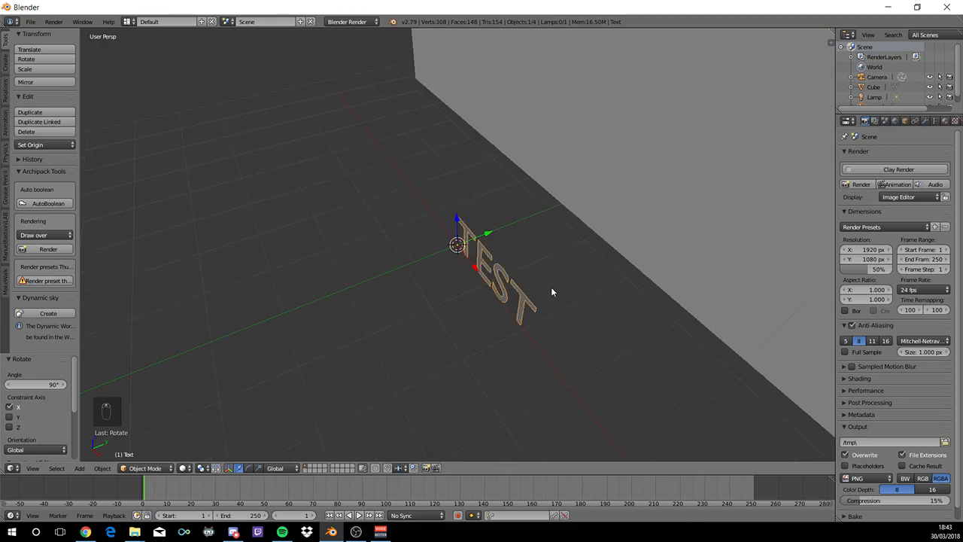
pyautogui.click(936, 122)
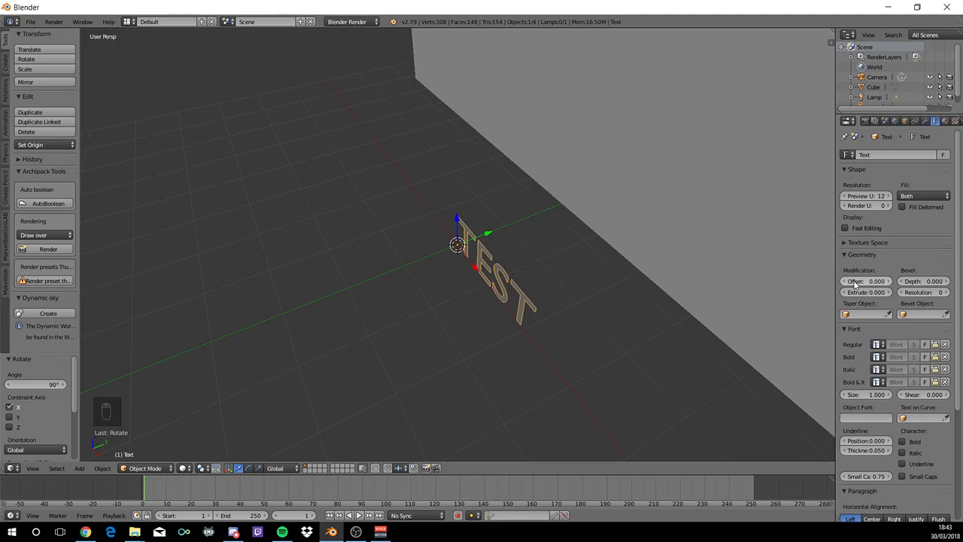
pyautogui.moveTo(860, 292); pyautogui.dragTo(888, 292)
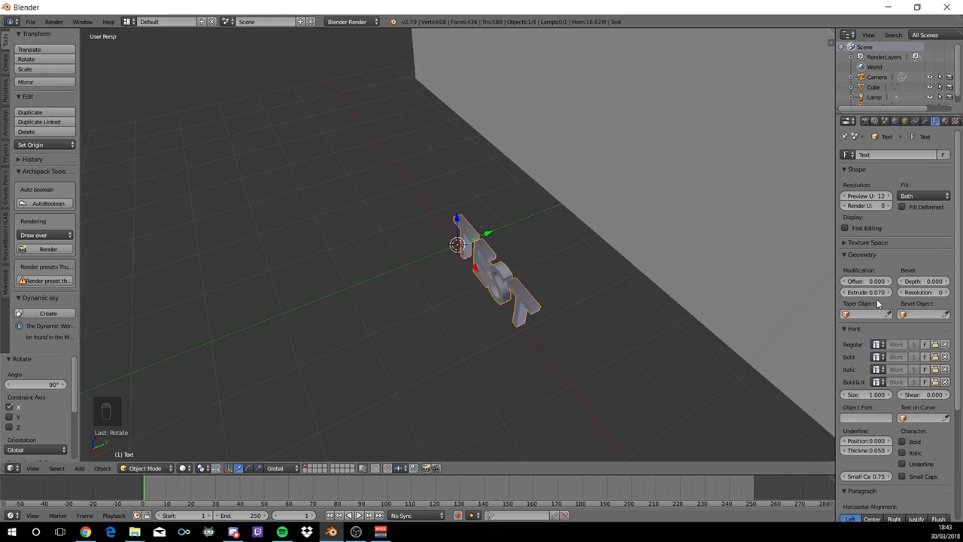
# - Scale the text up uniformly by about 2.14
pyautogui.moveTo(416, 285); pyautogui.dragTo(466, 257, button='middle')
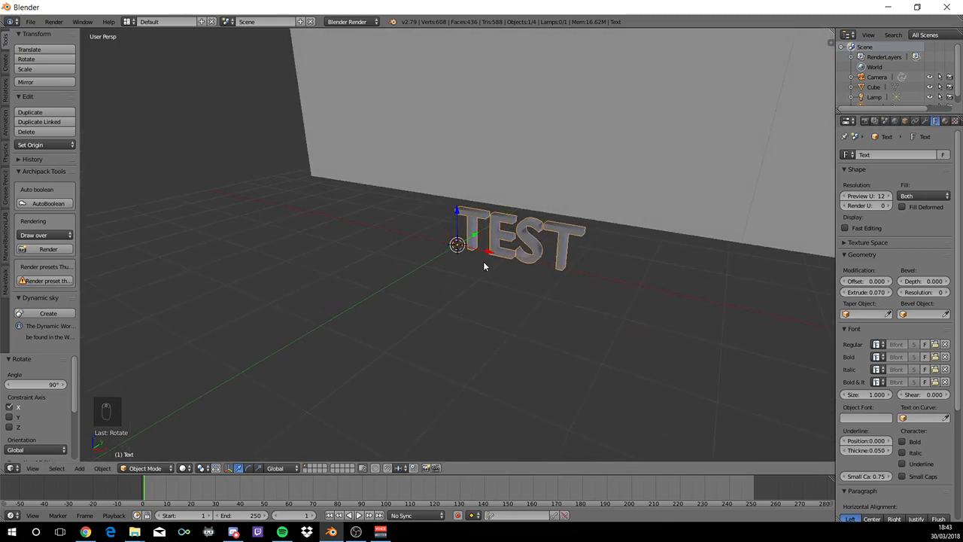
pyautogui.press('s')
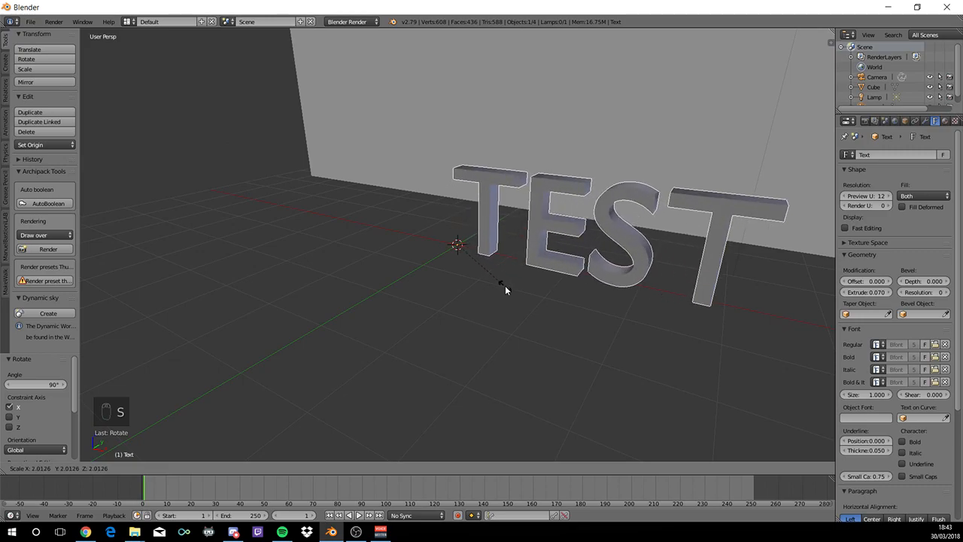
pyautogui.click(507, 288)
# - Raise the text along Z and move it about -5.74 along X toward the end of the wall
pyautogui.moveTo(507, 289); pyautogui.dragTo(488, 301, button='middle')
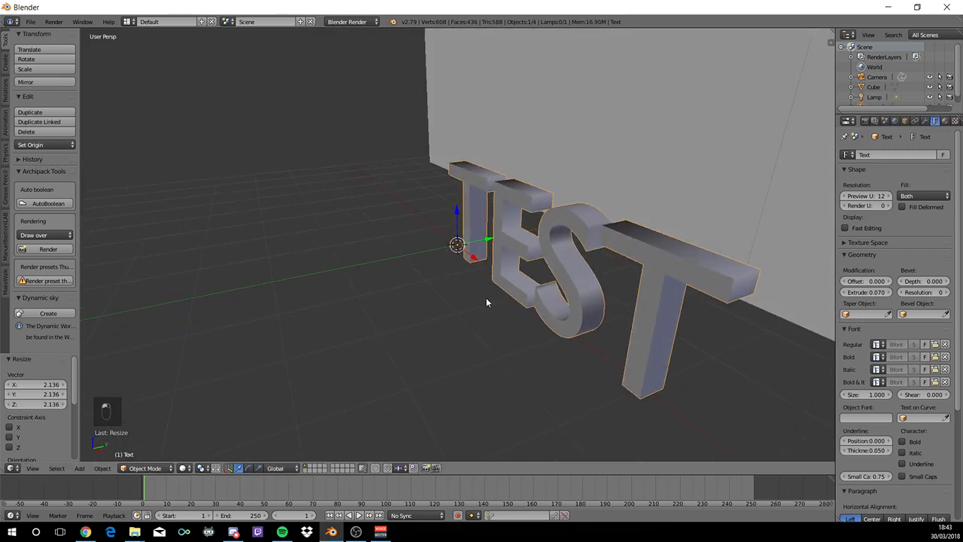
pyautogui.press('g')
pyautogui.press('z')
pyautogui.click(452, 122)
pyautogui.scroll(-5, 471, 142)
pyautogui.moveTo(471, 142); pyautogui.dragTo(486, 232, button='middle')
pyautogui.press('g')
pyautogui.press('x')
pyautogui.click(389, 192)
# - Shift the text about 0.37 along X in the front view
pyautogui.press('KP_1')
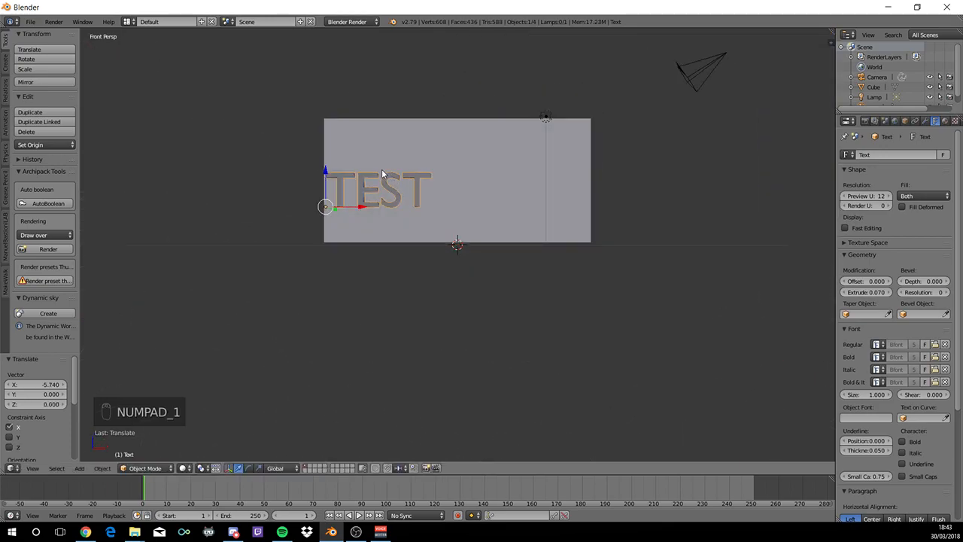
pyautogui.press('g')
pyautogui.press('x')
pyautogui.click(365, 203)
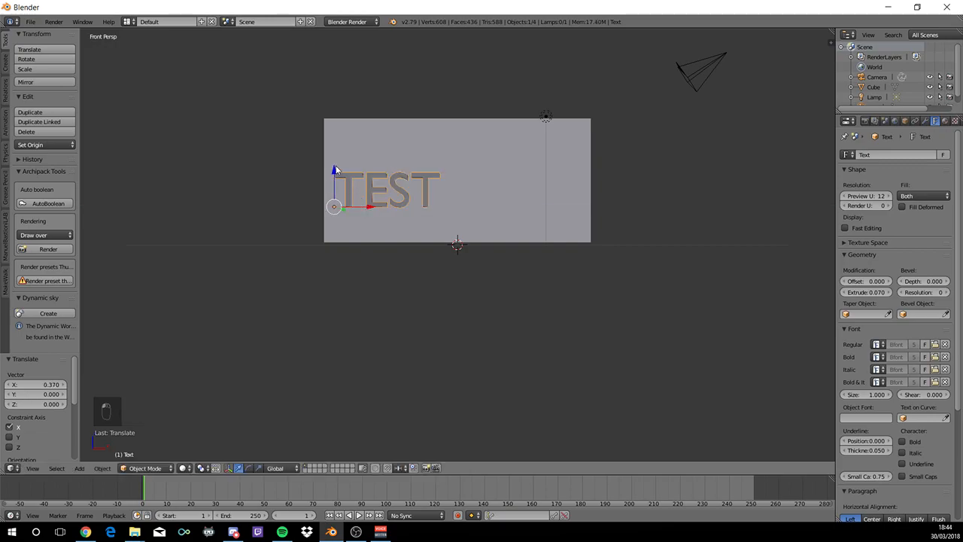
# - Switch to orthographic projection, raise the text slightly and move it about -0.72 along X
pyautogui.press('KP_5')
pyautogui.moveTo(337, 171)
pyautogui.mouseDown()
pyautogui.moveTo(329, 143)
pyautogui.moveTo(334, 157)
pyautogui.mouseUp()
pyautogui.moveTo(370, 191); pyautogui.dragTo(356, 181)
pyautogui.moveTo(356, 180); pyautogui.dragTo(356, 190, button='middle')
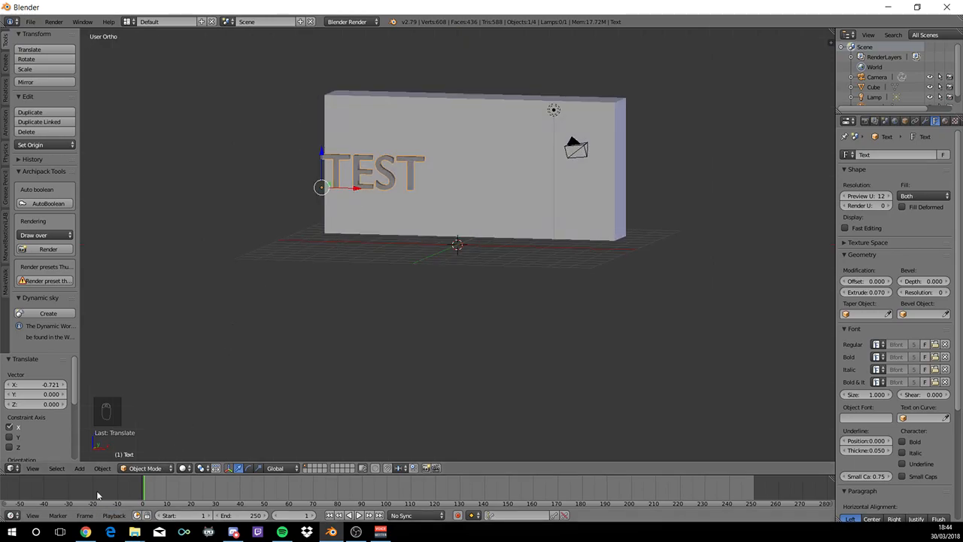
# - Set the text's origin to its geometry
pyautogui.click(102, 468)
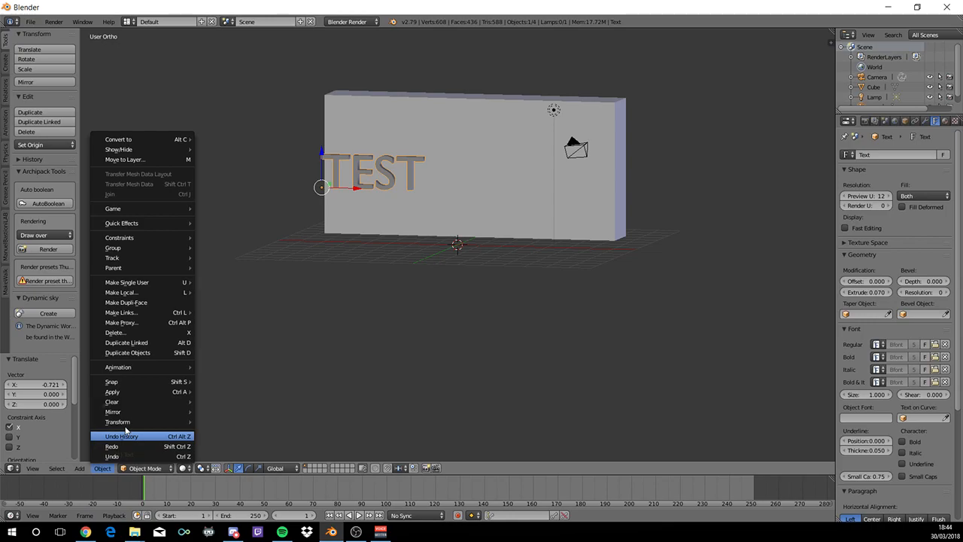
pyautogui.moveTo(128, 423)
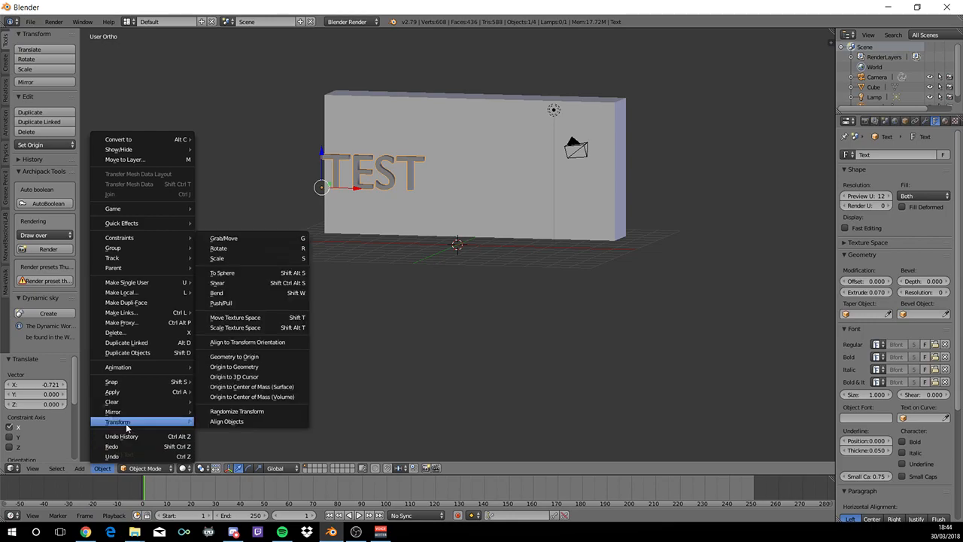
pyautogui.click(242, 368)
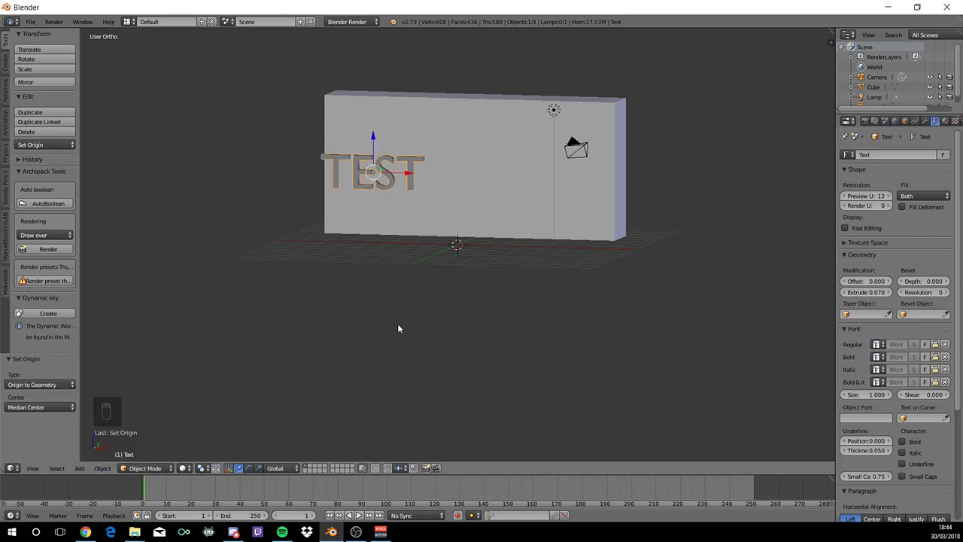
# - Convert the selected text object to a mesh and check its geometry in Edit Mode
pyautogui.scroll(2, 411, 282)
pyautogui.keyDown('shift'); pyautogui.moveTo(411, 176); pyautogui.dragTo(392, 273, button='middle'); pyautogui.keyUp('shift')
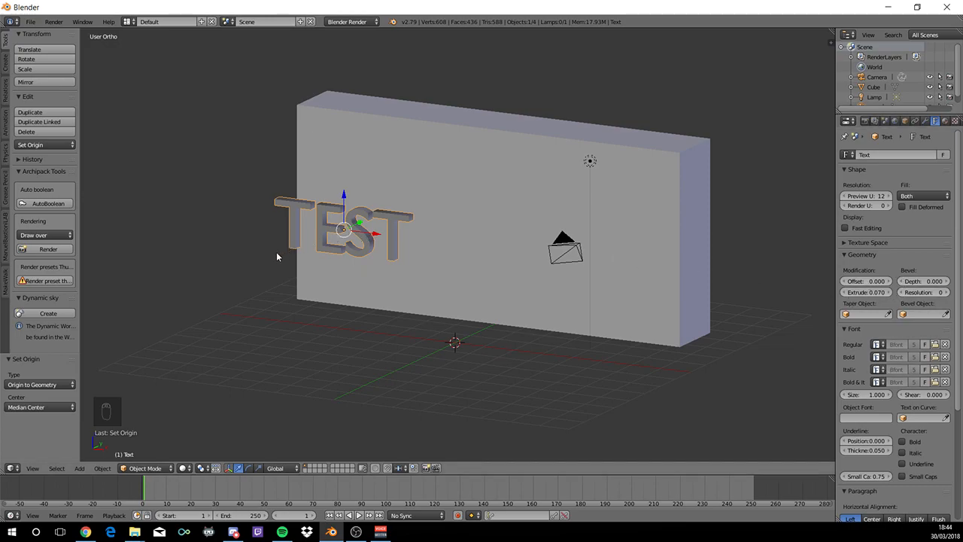
pyautogui.rightClick(297, 212)
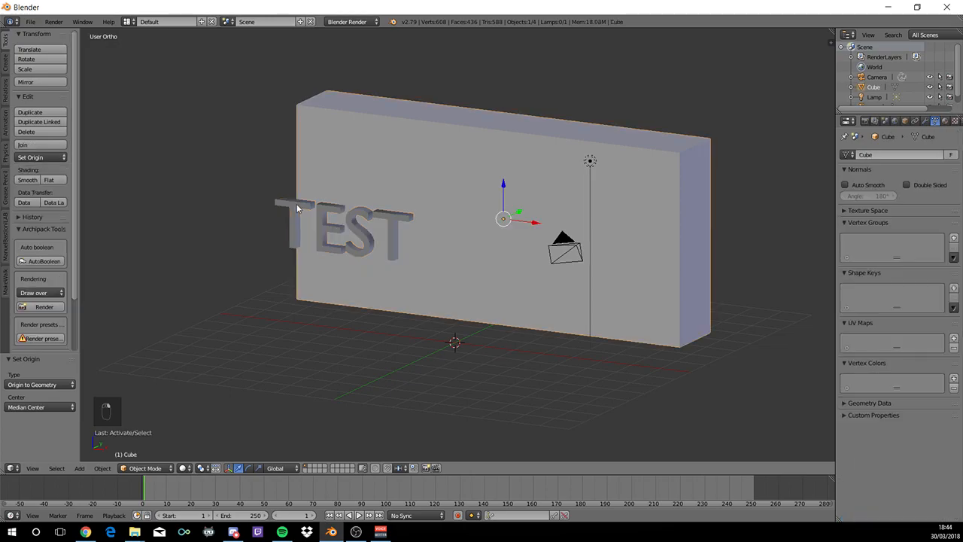
pyautogui.rightClick(294, 211)
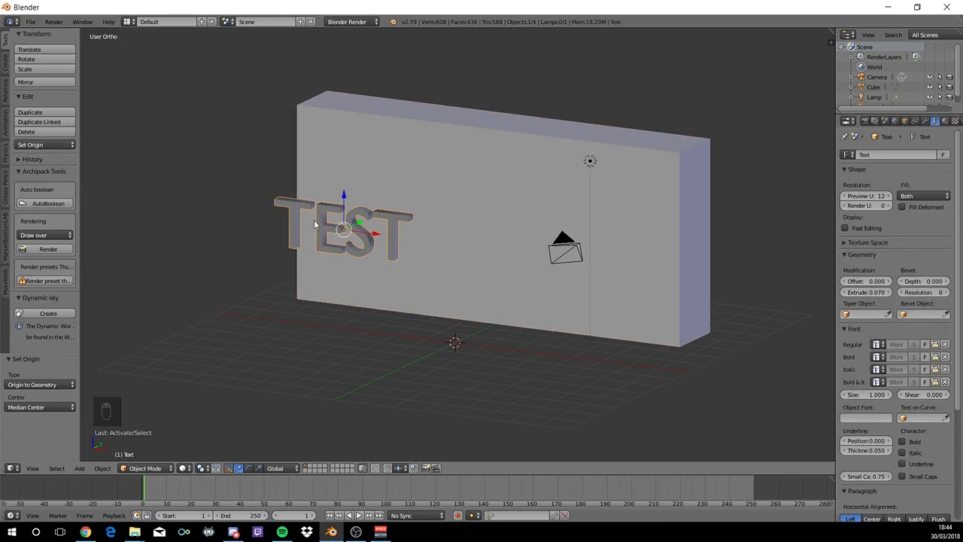
pyautogui.hotkey('alt', 'c')
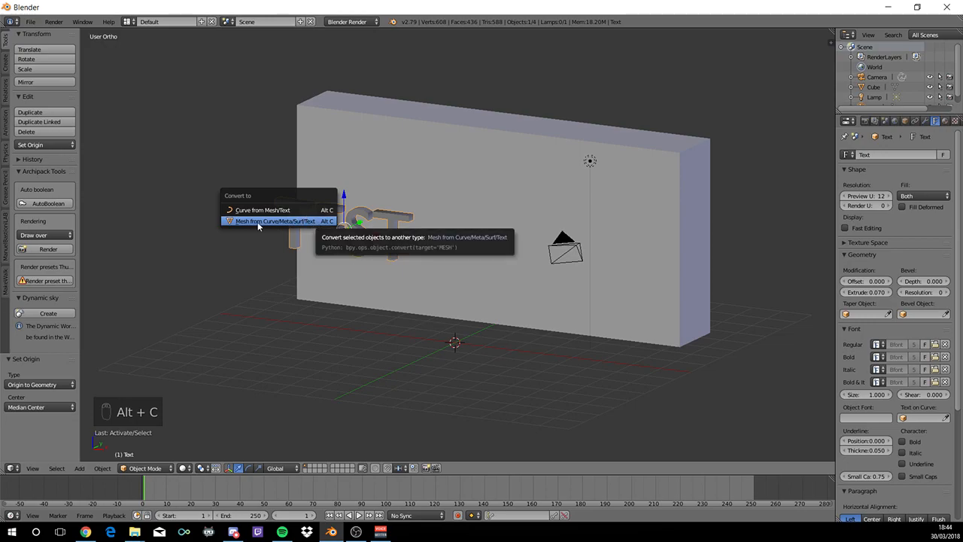
pyautogui.click(306, 222)
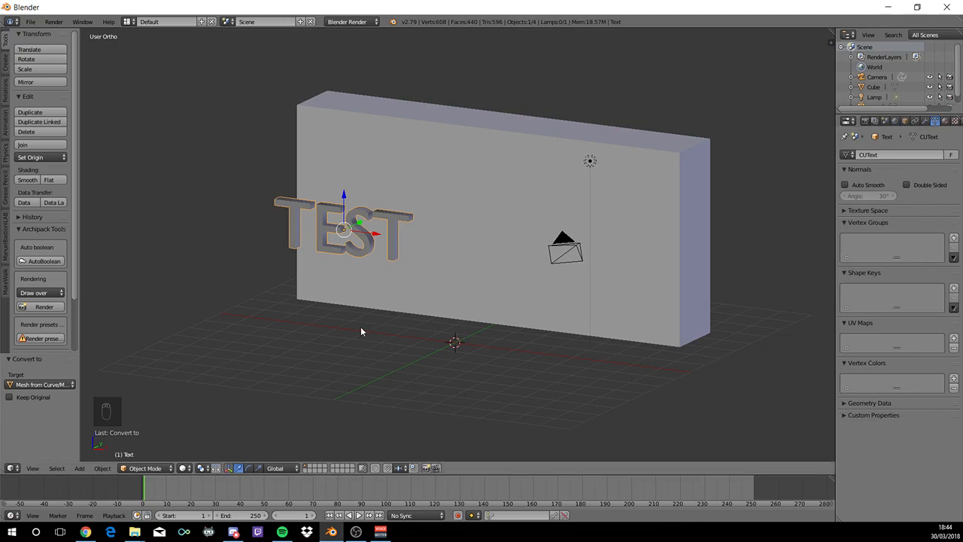
pyautogui.press('Tab')
pyautogui.scroll(4, 423, 254)
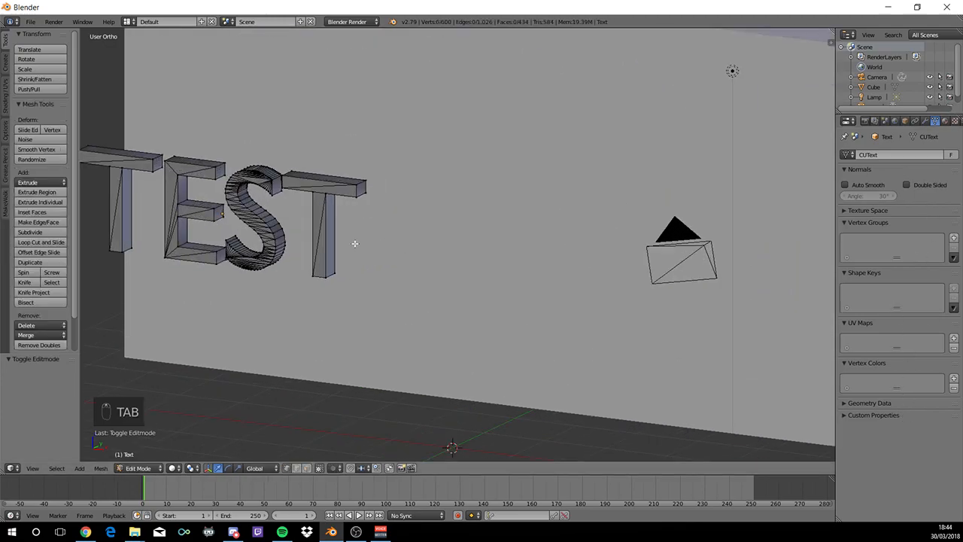
pyautogui.press('Tab')
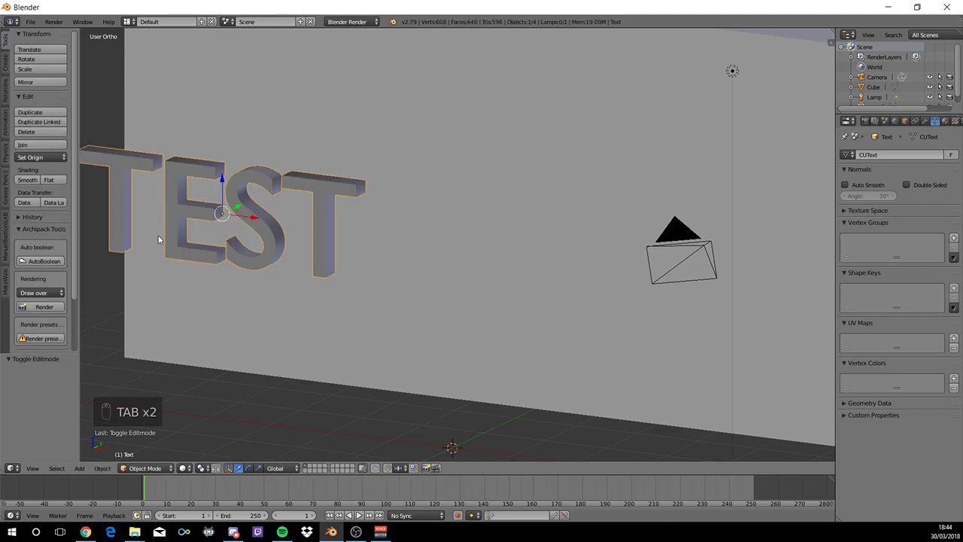
# - Move the text mesh about 2.235 along the Y axis so it is partly embedded in the wall
pyautogui.moveTo(186, 237); pyautogui.dragTo(230, 198, button='middle')
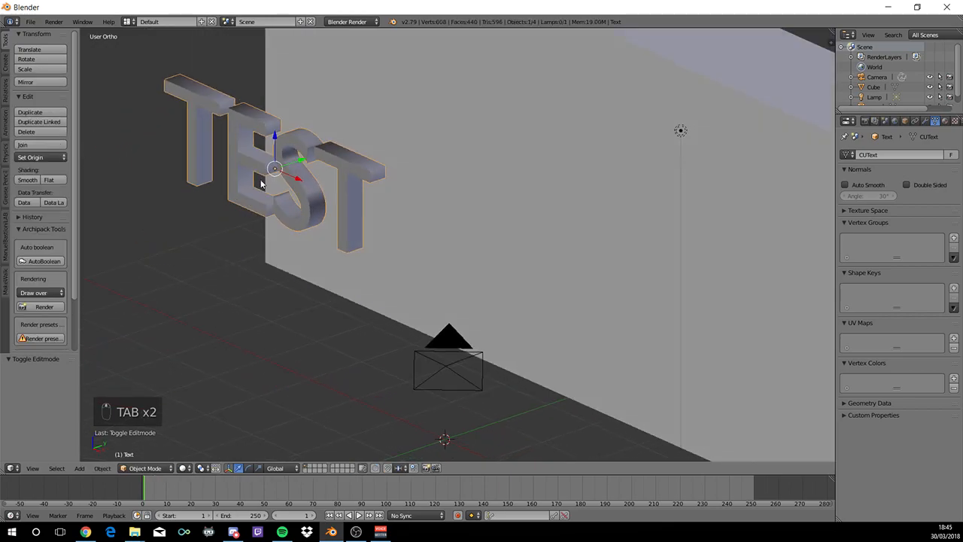
pyautogui.press('g')
pyautogui.press('y')
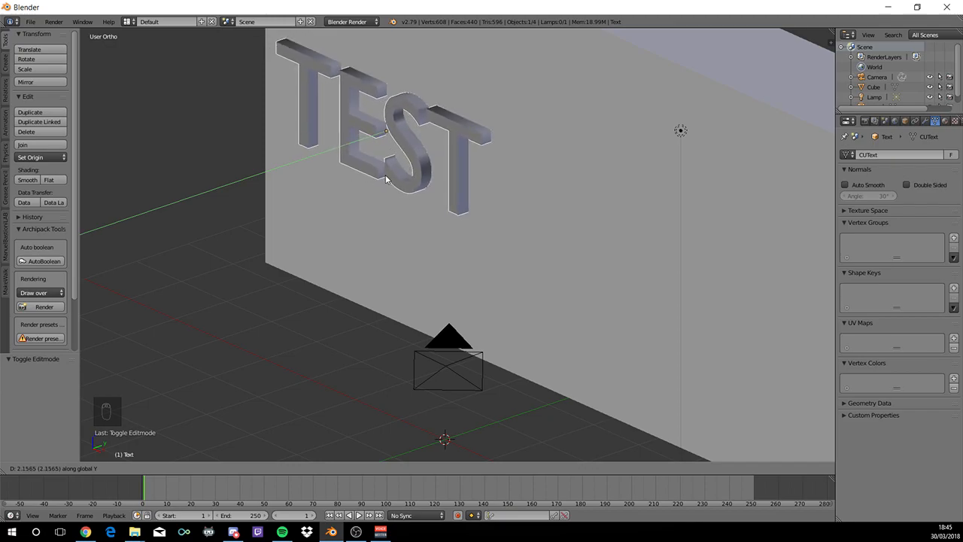
pyautogui.click(391, 177)
pyautogui.moveTo(417, 203); pyautogui.dragTo(396, 202, button='middle')
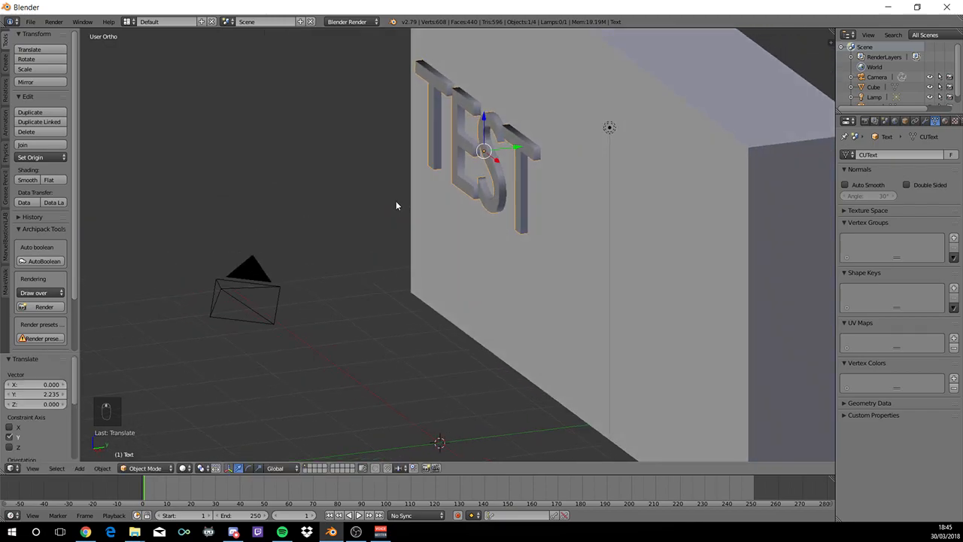
# - Add a Boolean modifier to the wall cube
pyautogui.rightClick(696, 211)
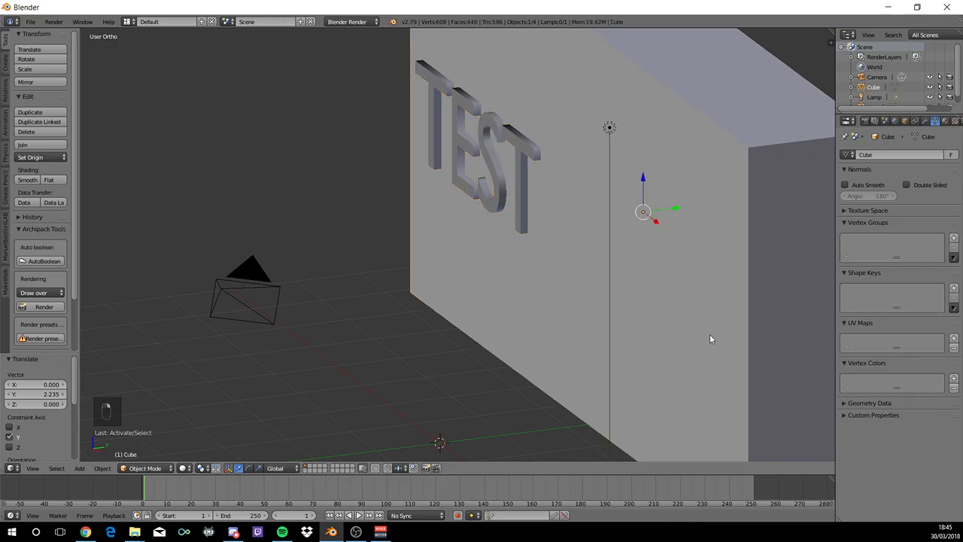
pyautogui.moveTo(719, 302); pyautogui.dragTo(678, 204, button='middle')
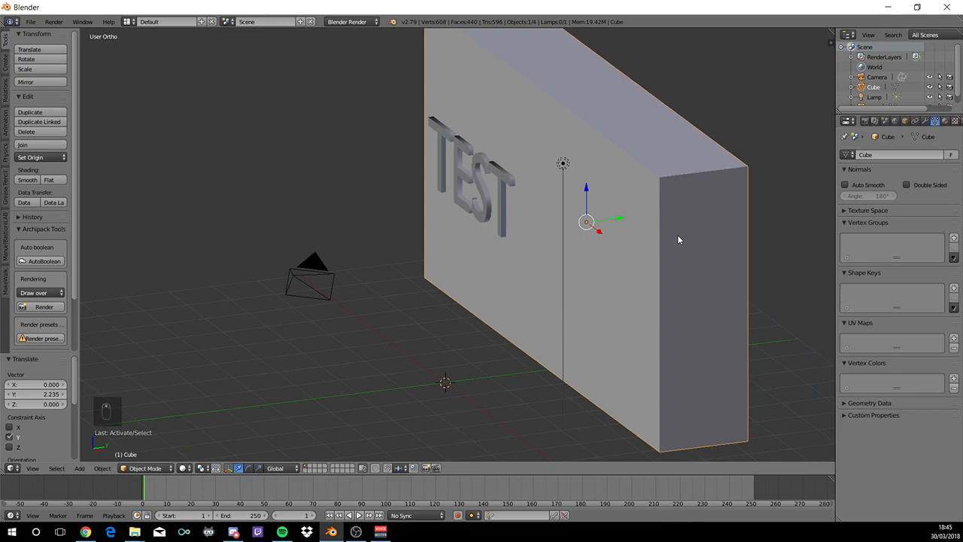
pyautogui.click(925, 121)
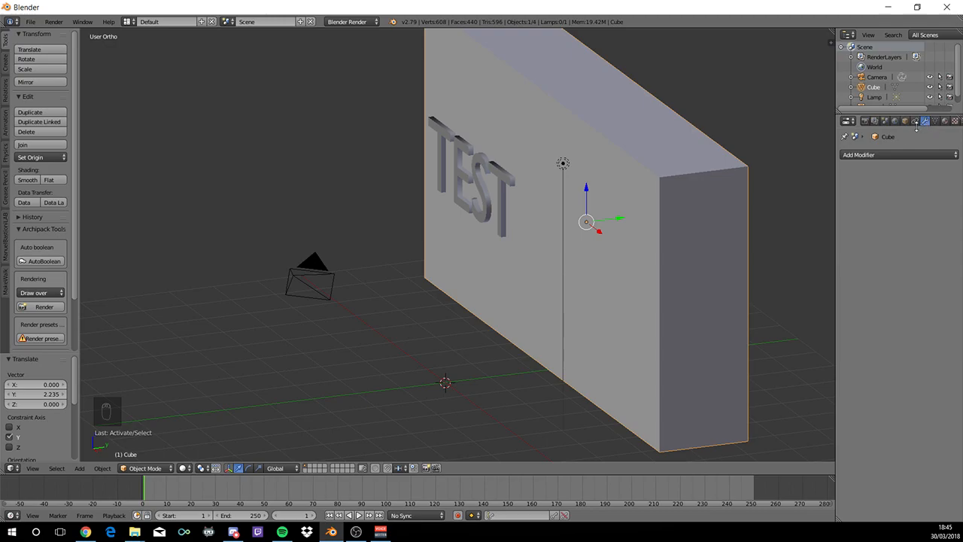
pyautogui.click(880, 155)
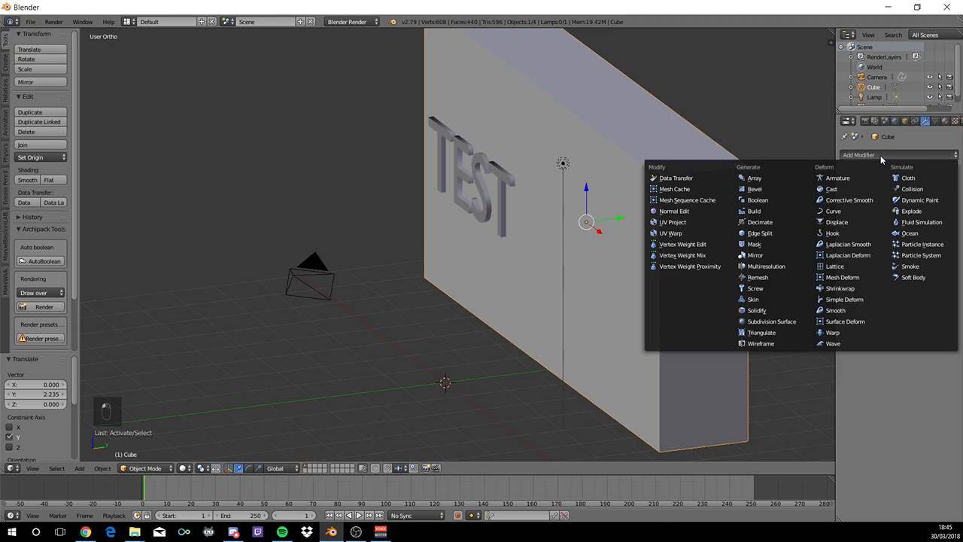
pyautogui.click(779, 200)
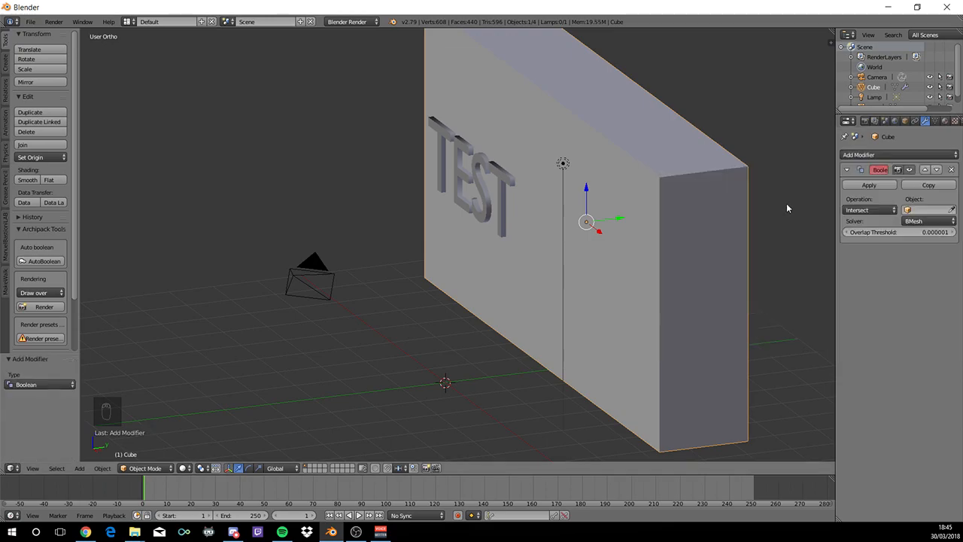
# - Set the wall's Boolean operation to Difference with the Text object as the cutter
pyautogui.click(861, 213)
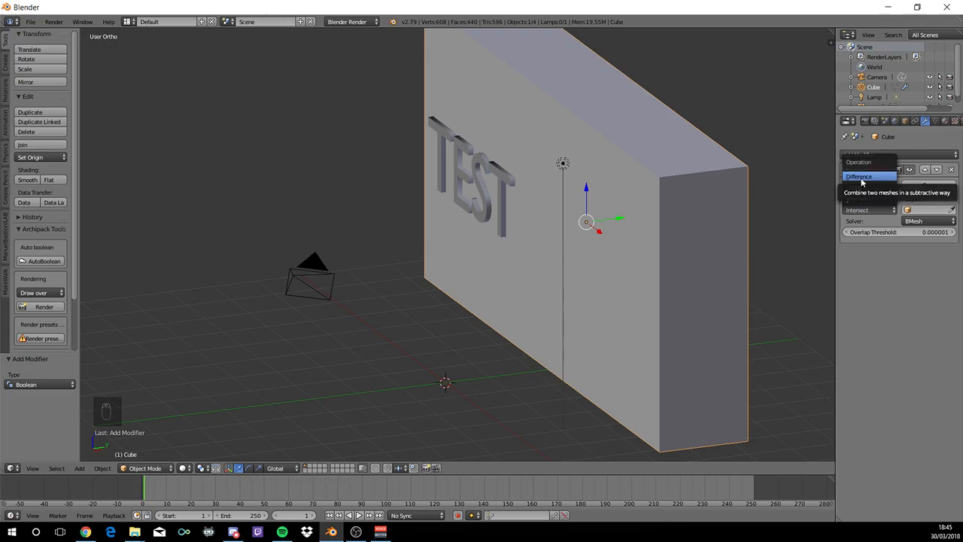
pyautogui.click(863, 179)
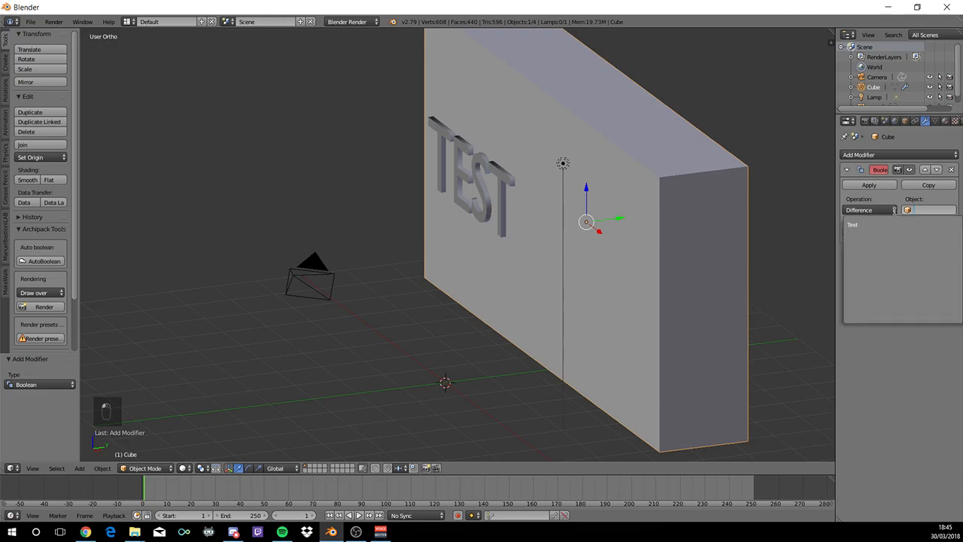
pyautogui.click(857, 225)
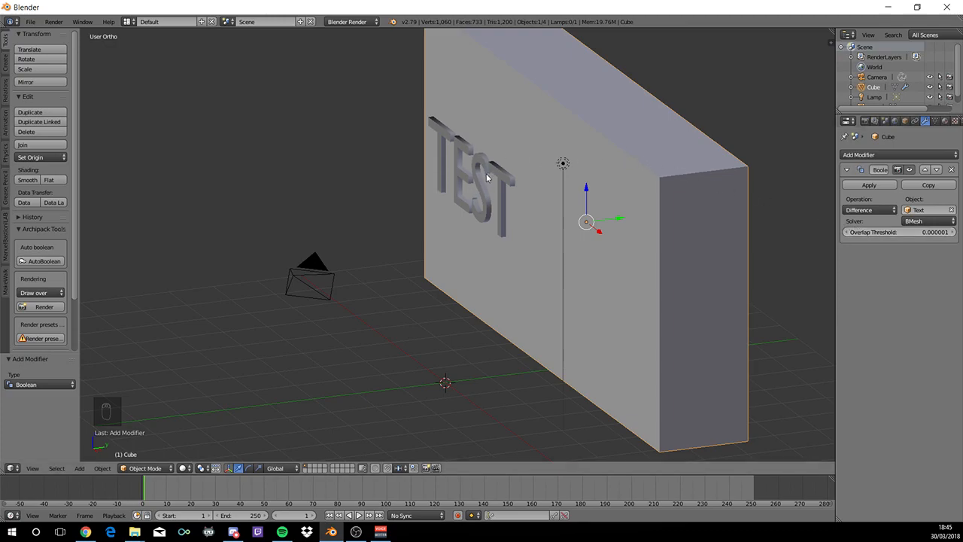
# - Hide the text mesh to examine the letter recesses in the wall, and unhide it
pyautogui.scroll(1, 407, 245)
pyautogui.keyDown('shift'); pyautogui.moveTo(446, 171); pyautogui.dragTo(451, 285, button='middle'); pyautogui.keyUp('shift')
pyautogui.scroll(1, 410, 283)
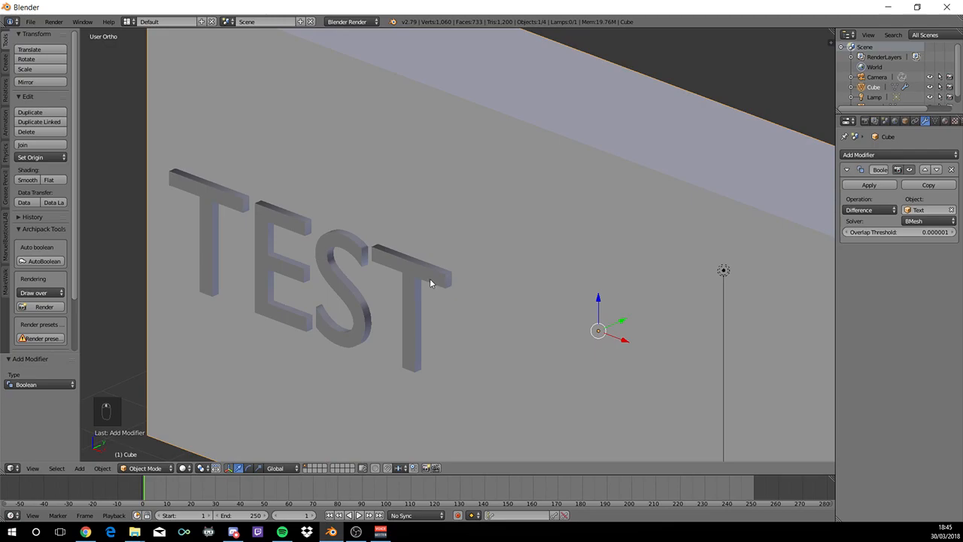
pyautogui.rightClick(442, 275)
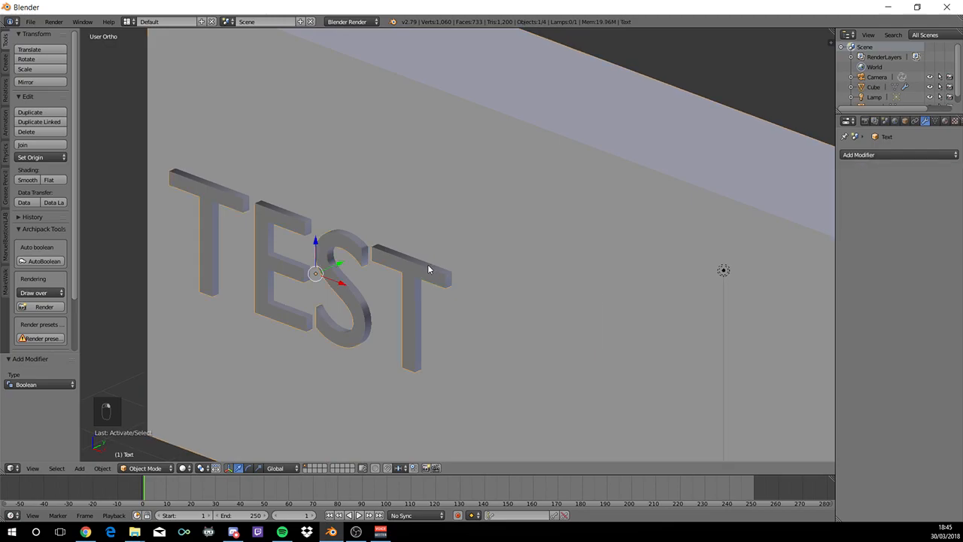
pyautogui.press('h')
pyautogui.moveTo(425, 269); pyautogui.dragTo(382, 280, button='middle')
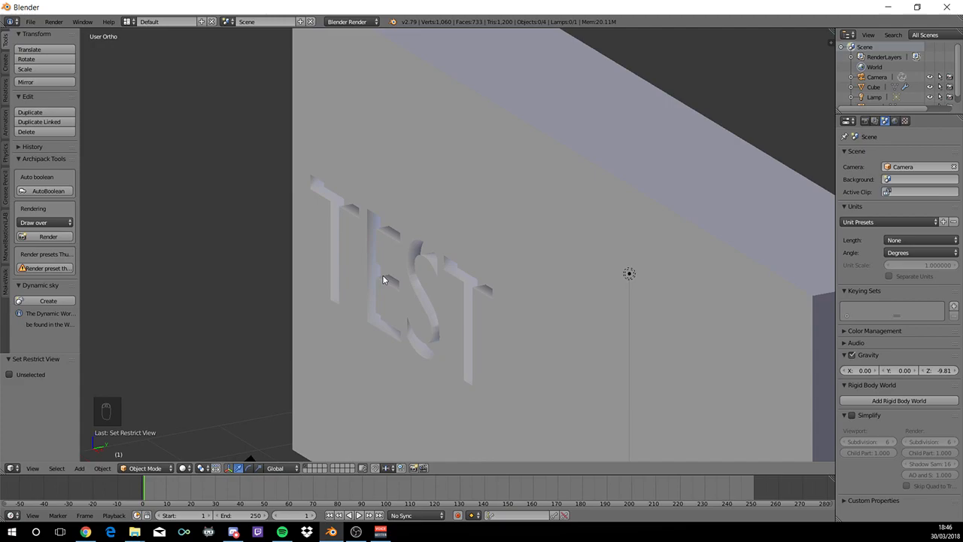
pyautogui.hotkey('alt', 'h')
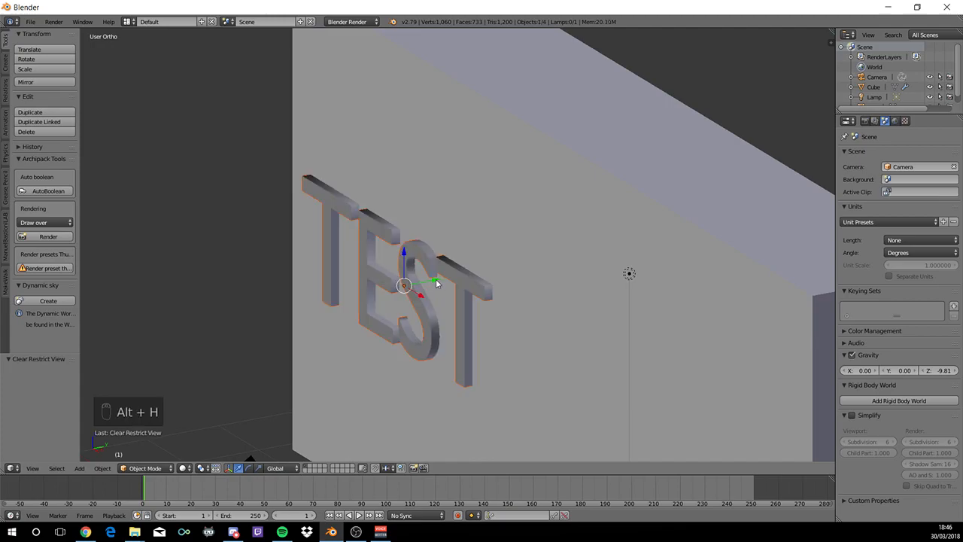
# - Shift the text mesh about 0.024 along Y and apply the wall's Boolean modifier
pyautogui.rightClick(459, 322)
pyautogui.rightClick(457, 280)
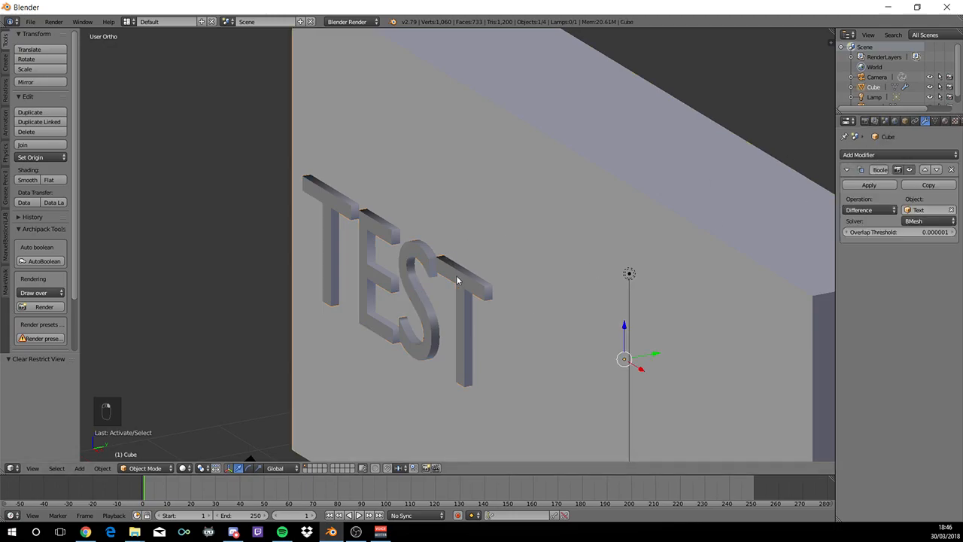
pyautogui.rightClick(459, 320)
pyautogui.press('g')
pyautogui.press('y')
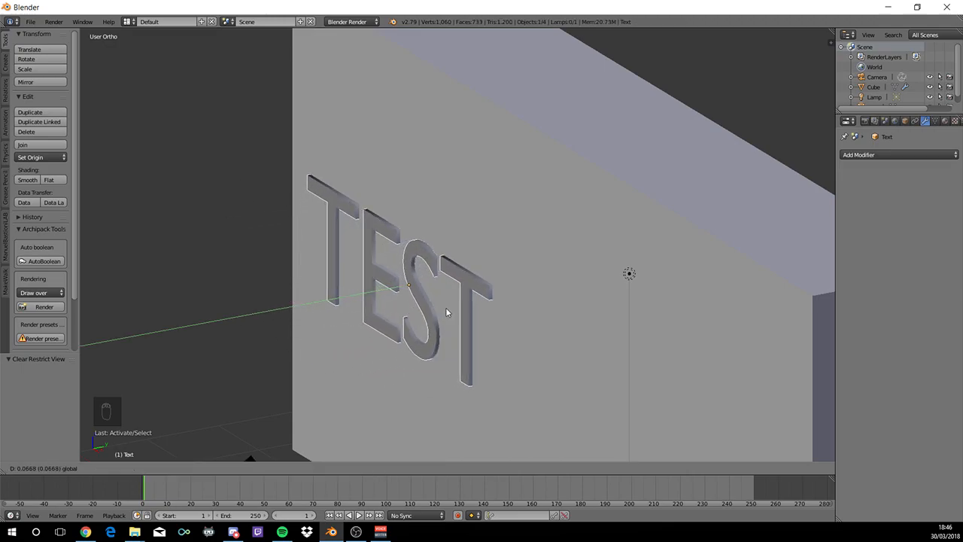
pyautogui.click(444, 314)
pyautogui.rightClick(517, 275)
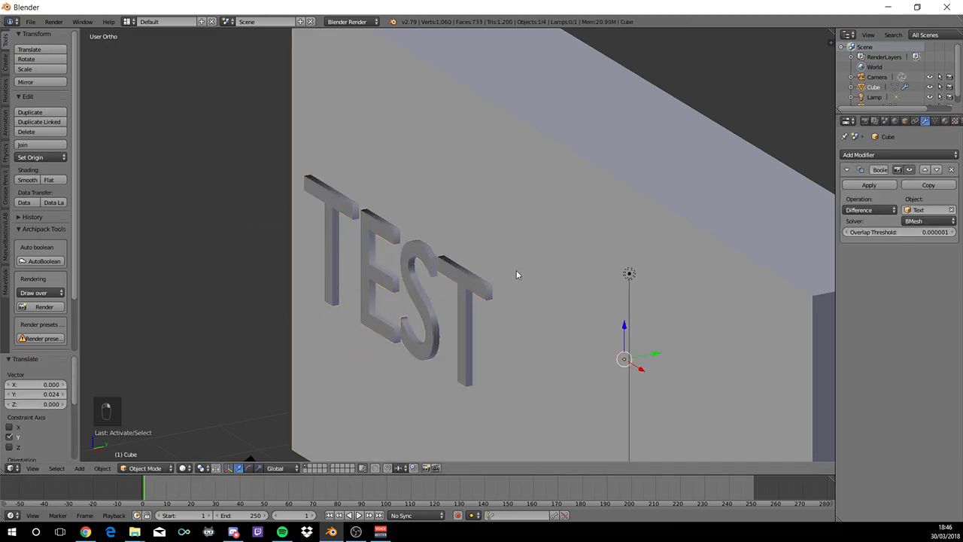
pyautogui.click(867, 185)
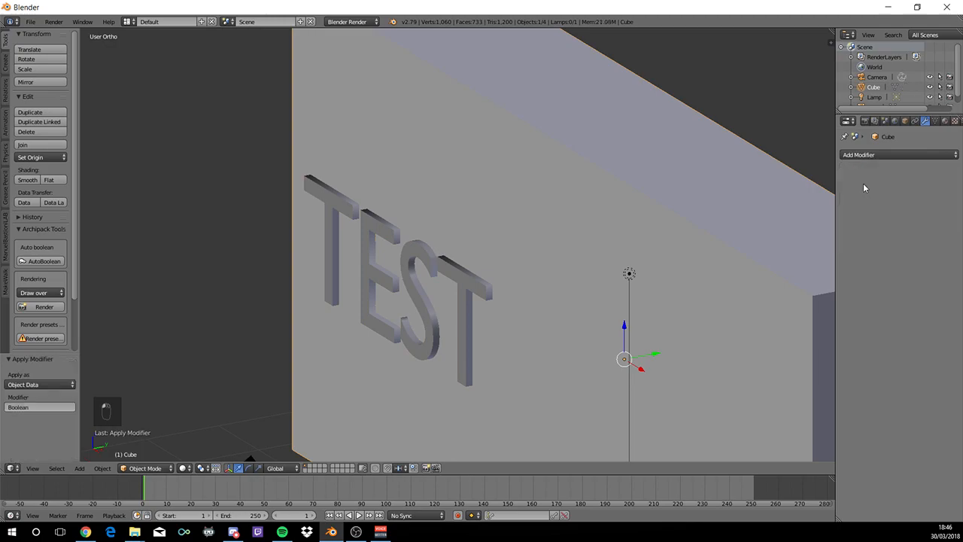
# - Pull the text mesh out of the wall, about -2.964 along Y, and delete it
pyautogui.rightClick(489, 289)
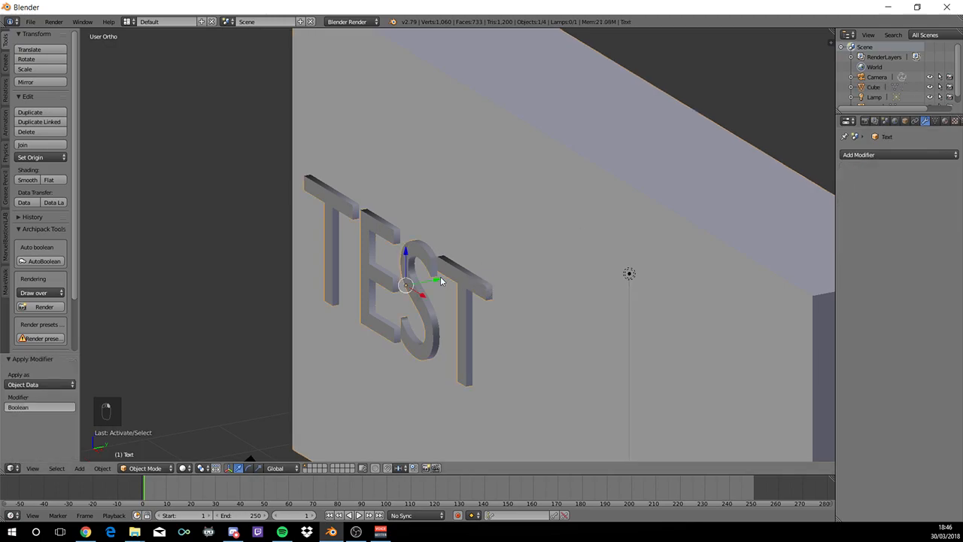
pyautogui.moveTo(443, 282); pyautogui.dragTo(199, 391)
pyautogui.moveTo(339, 334); pyautogui.dragTo(353, 315, button='middle')
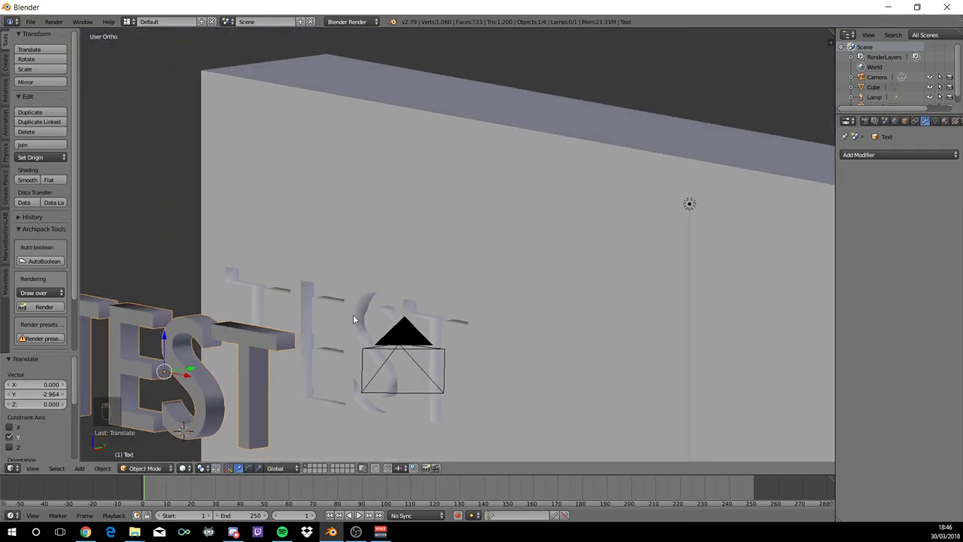
pyautogui.press('Delete')
pyautogui.click(252, 351)
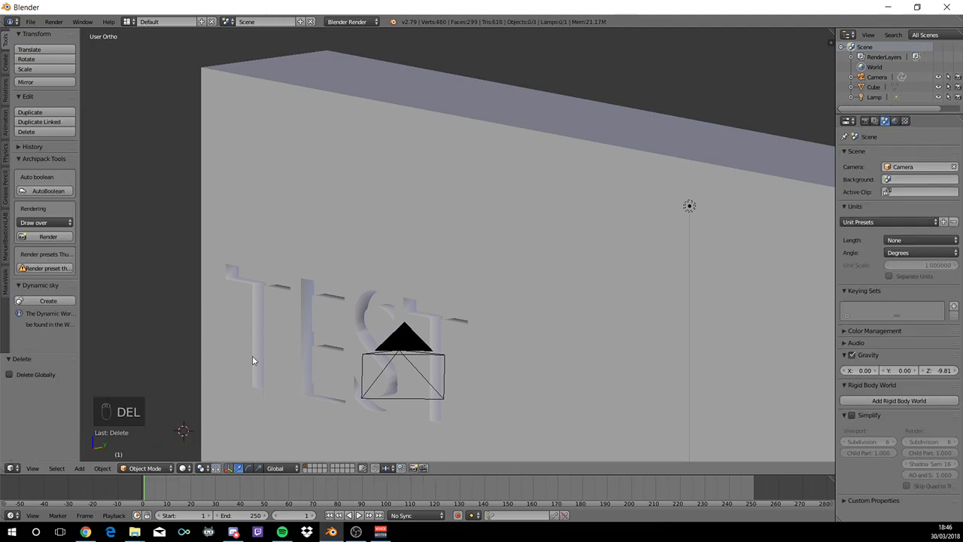
pyautogui.moveTo(249, 389); pyautogui.dragTo(409, 373, button='middle')
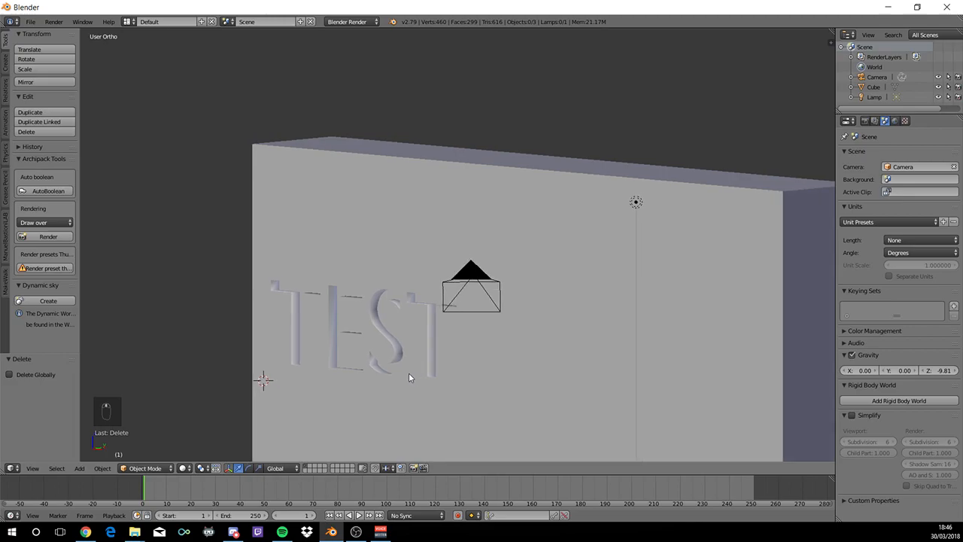
pyautogui.scroll(-3, 410, 376)
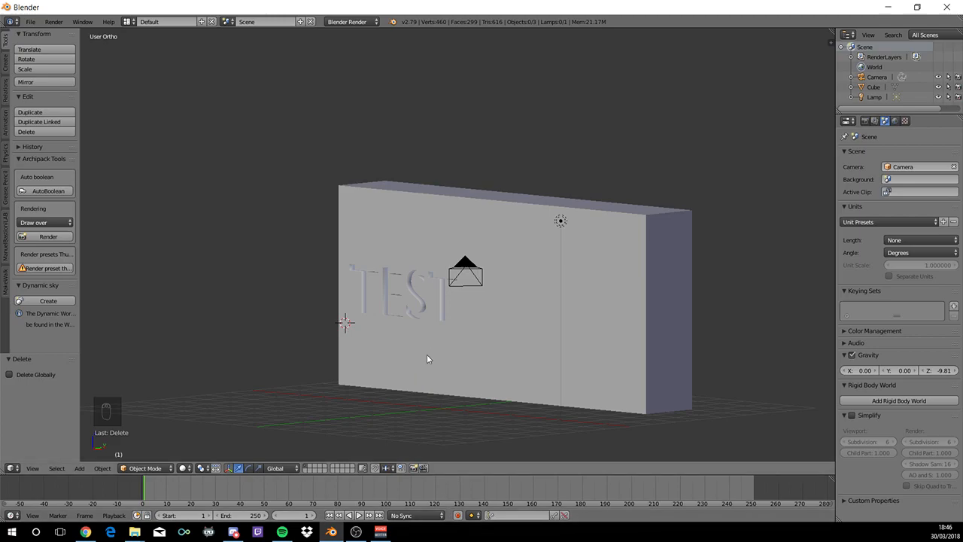
pyautogui.scroll(1, 409, 350)
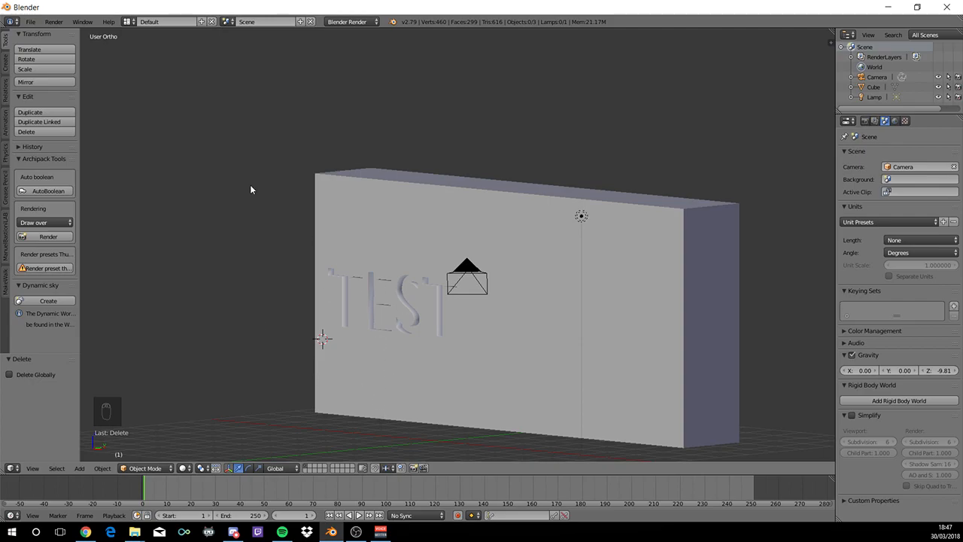
# - Import the SVG file Overwatch_circle_logo.svg from the Youtube folder
pyautogui.click(30, 23)
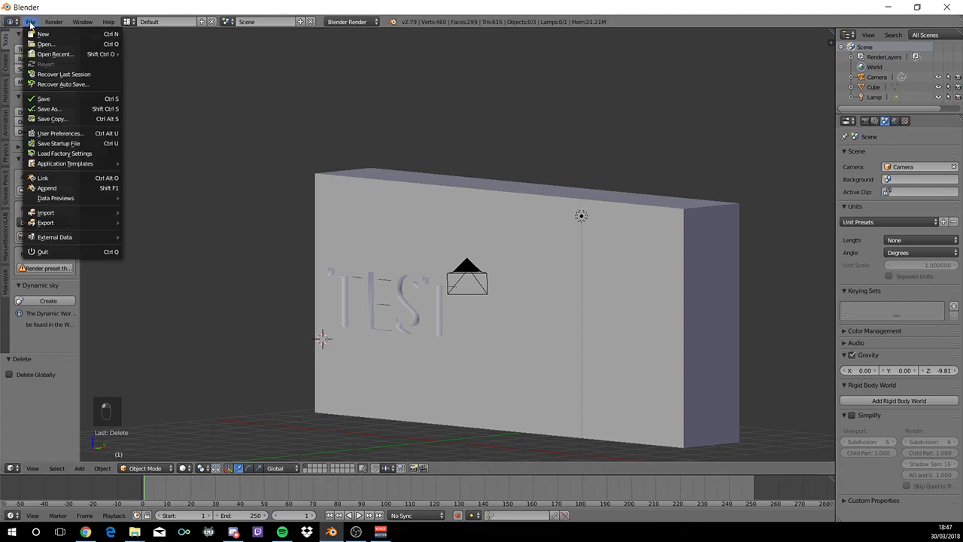
pyautogui.moveTo(80, 213)
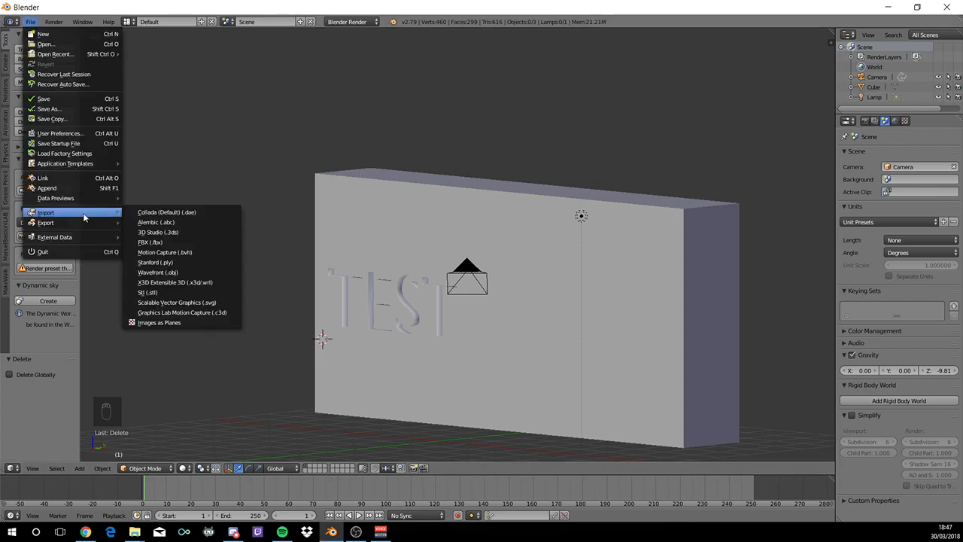
pyautogui.click(203, 304)
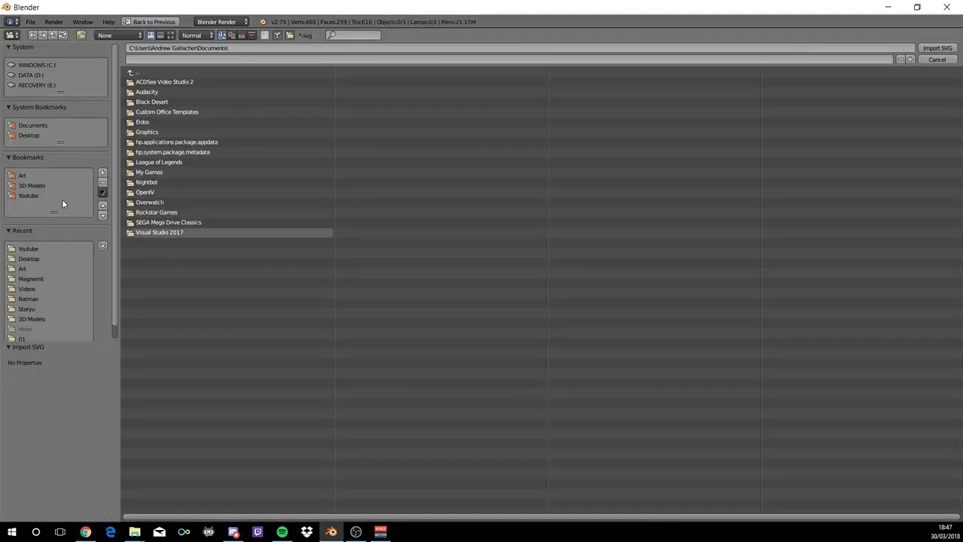
pyautogui.click(24, 195)
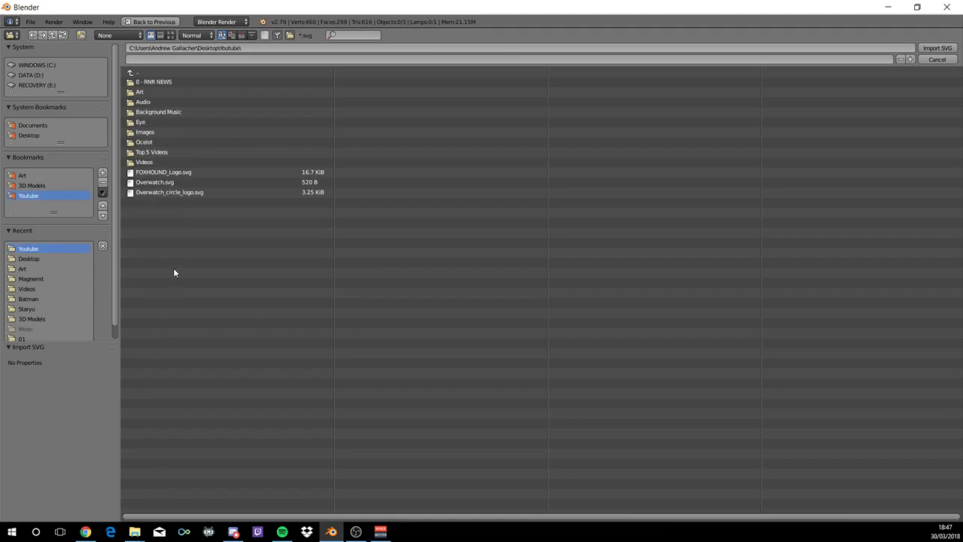
pyautogui.click(194, 194)
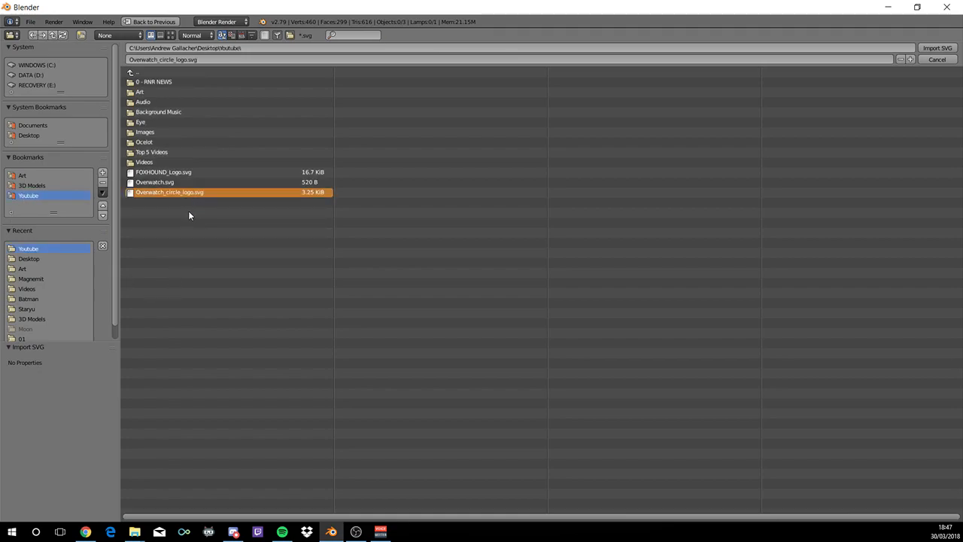
pyautogui.click(925, 49)
# - Select both curves of the imported logo near the world origin and scale them up by about 13.03
pyautogui.moveTo(425, 200); pyautogui.dragTo(438, 271, button='middle')
pyautogui.scroll(4, 452, 336)
pyautogui.keyDown('shift'); pyautogui.moveTo(451, 333); pyautogui.dragTo(438, 161, button='middle'); pyautogui.keyUp('shift')
pyautogui.scroll(4, 456, 286)
pyautogui.keyDown('shift'); pyautogui.moveTo(456, 289); pyautogui.dragTo(477, 200, button='middle'); pyautogui.keyUp('shift')
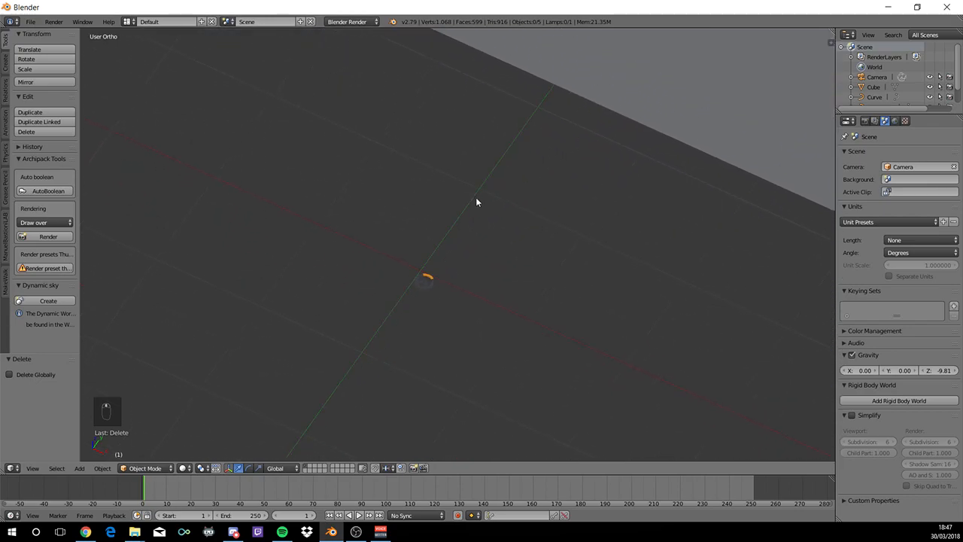
pyautogui.scroll(3, 477, 200)
pyautogui.keyDown('shift'); pyautogui.moveTo(483, 286); pyautogui.dragTo(498, 283, button='middle'); pyautogui.keyUp('shift')
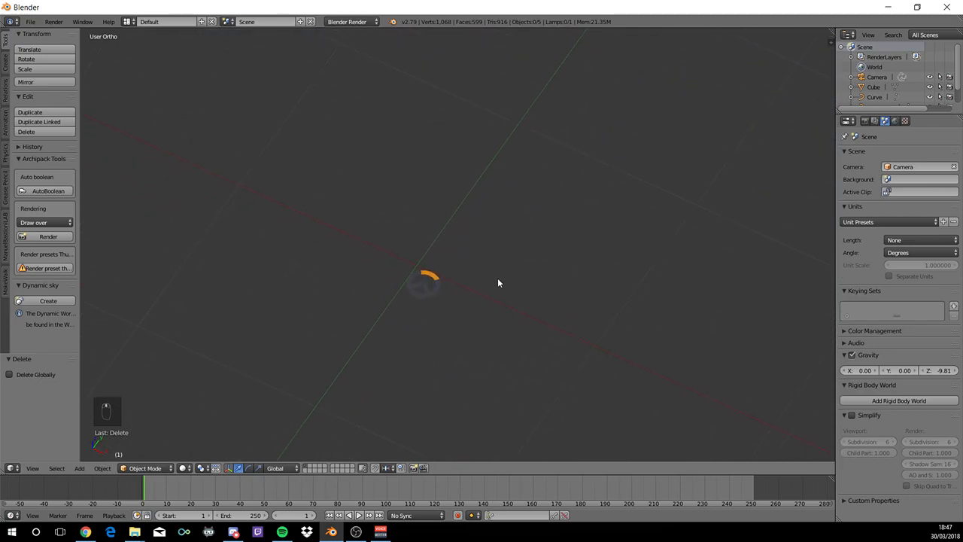
pyautogui.click(425, 289)
pyautogui.scroll(4, 433, 277)
pyautogui.press('b')
pyautogui.moveTo(340, 254); pyautogui.dragTo(441, 346)
pyautogui.press('b')
pyautogui.moveTo(294, 168); pyautogui.dragTo(514, 399)
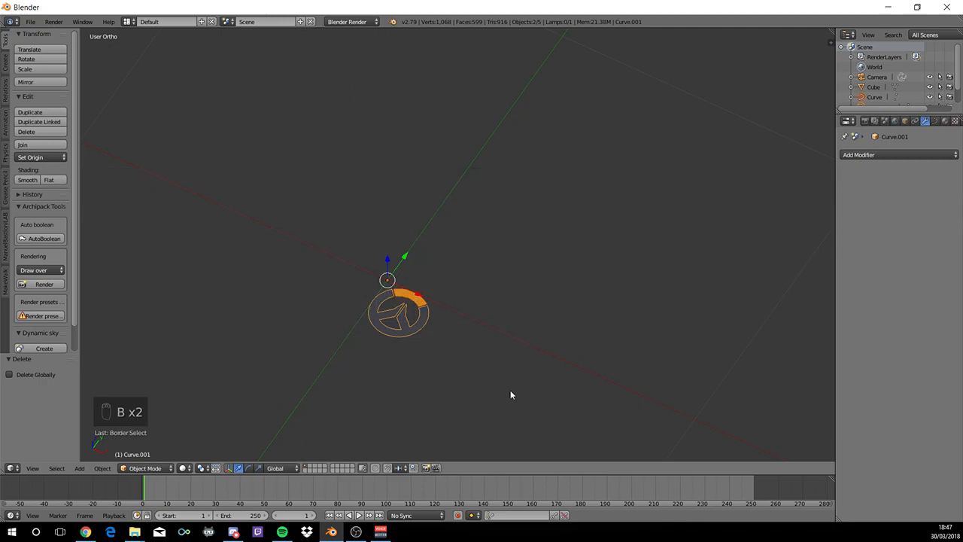
pyautogui.scroll(-5, 467, 323)
pyautogui.press('s')
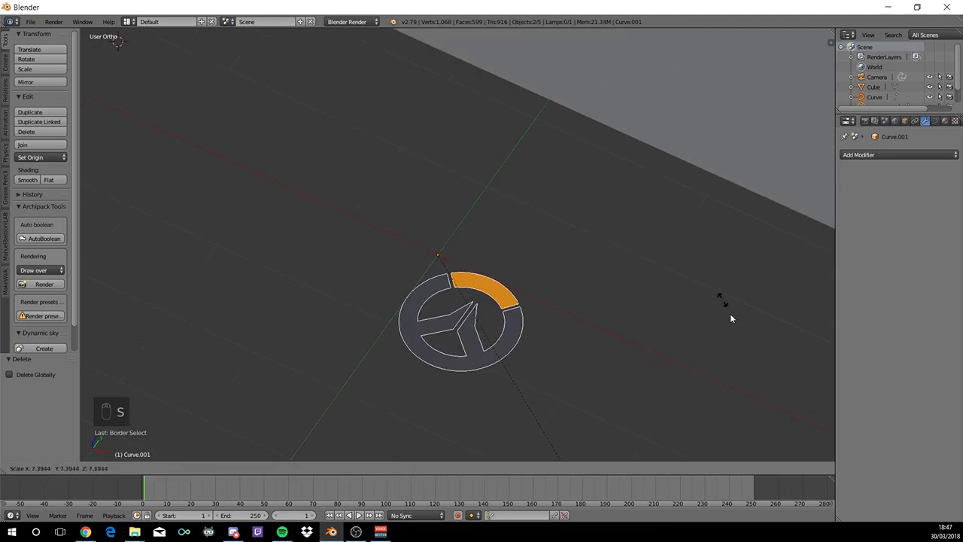
pyautogui.click(110, 261)
pyautogui.scroll(-4, 376, 378)
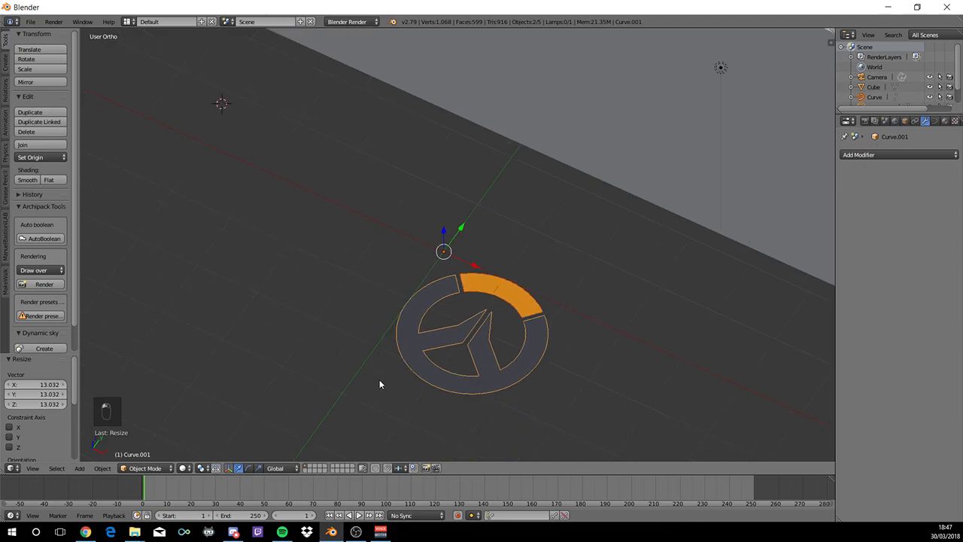
# - Convert both curves of the imported logo to meshes with Mesh from Curve/Meta/Surf/Text
pyautogui.moveTo(412, 370); pyautogui.dragTo(400, 333, button='middle')
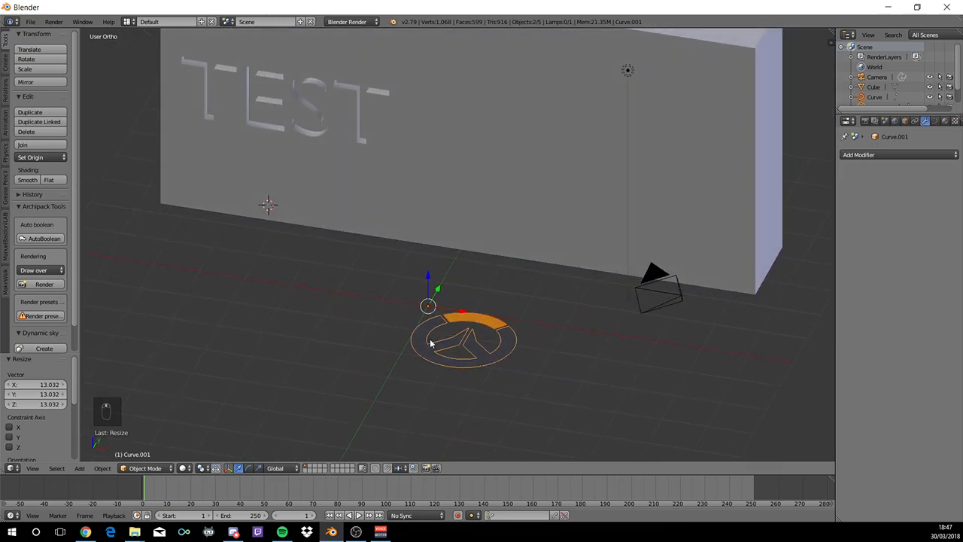
pyautogui.scroll(1, 560, 381)
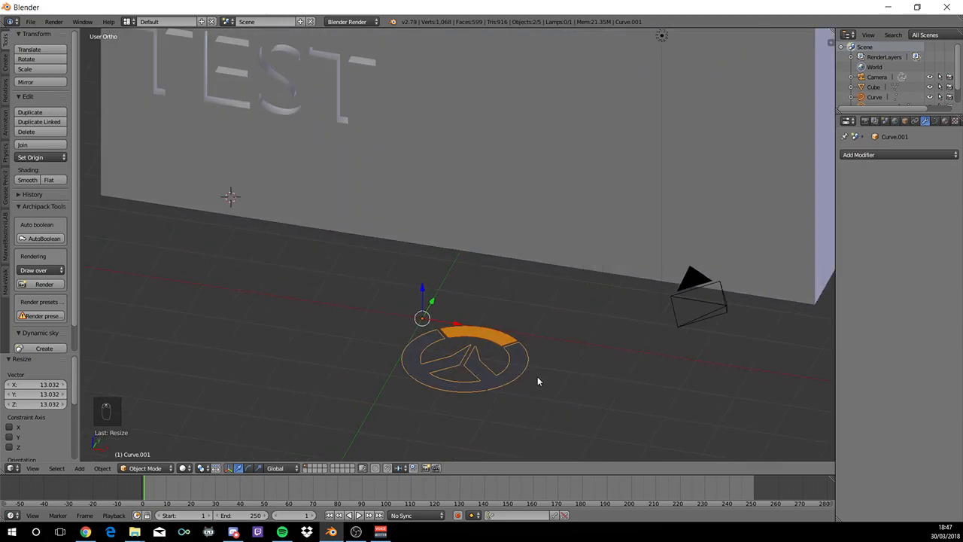
pyautogui.moveTo(538, 381); pyautogui.dragTo(520, 382, button='middle')
pyautogui.press('Tab')
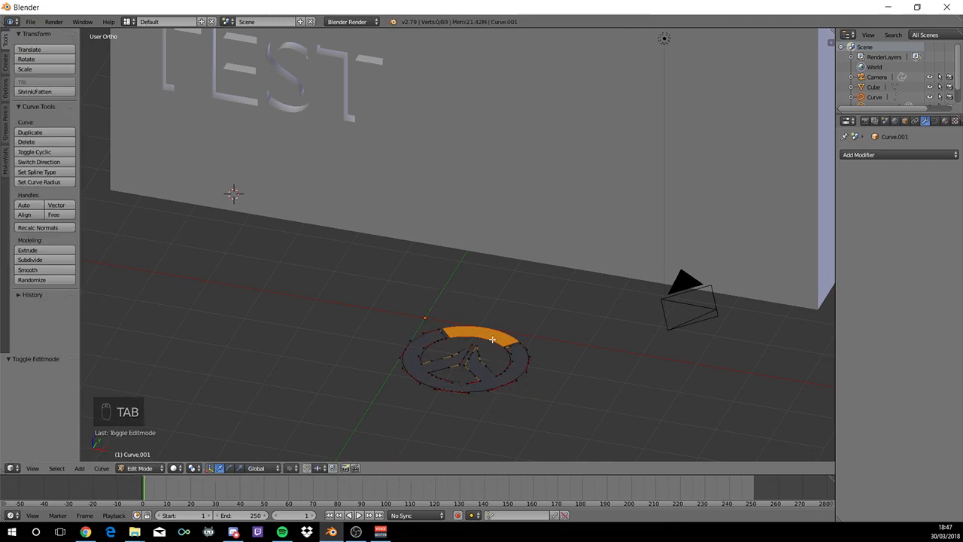
pyautogui.press('Tab')
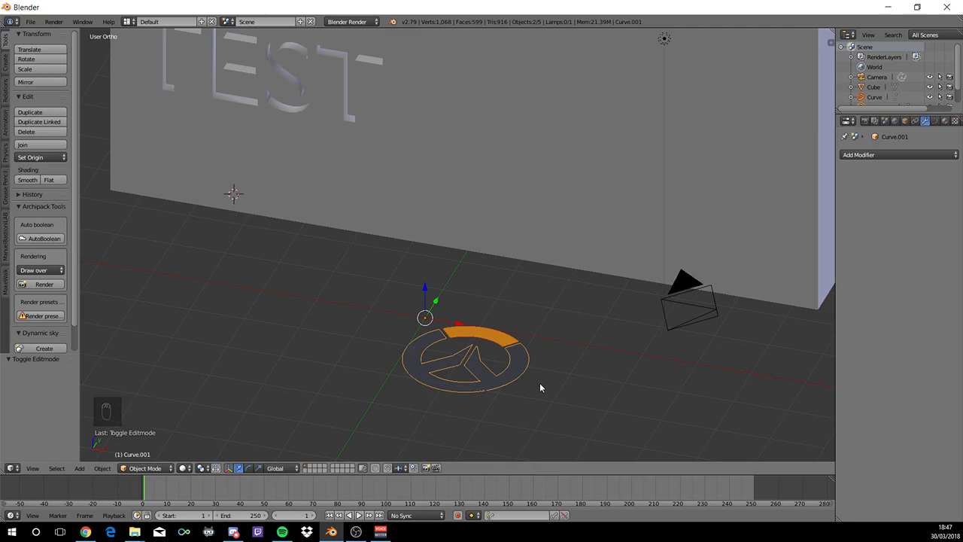
pyautogui.scroll(3, 528, 362)
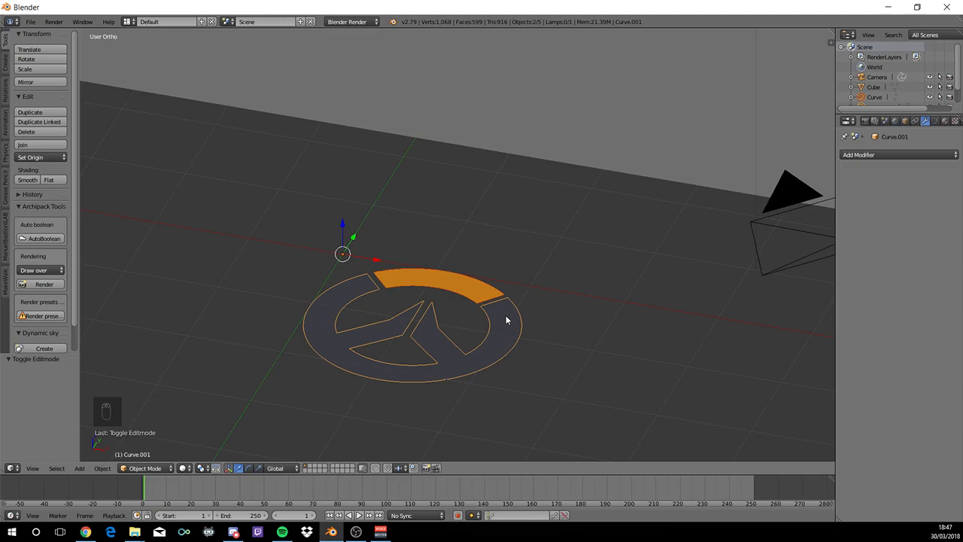
pyautogui.hotkey('alt', 'c')
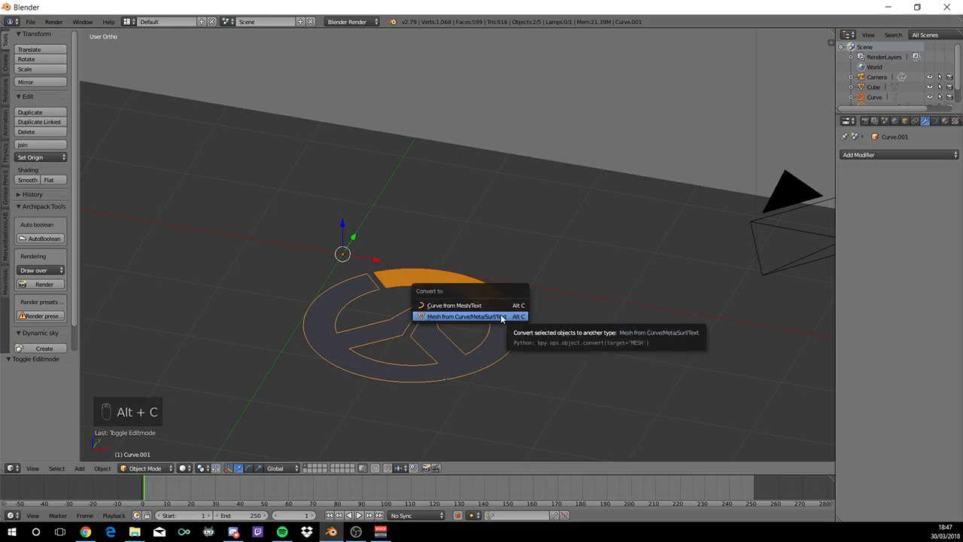
pyautogui.click(467, 316)
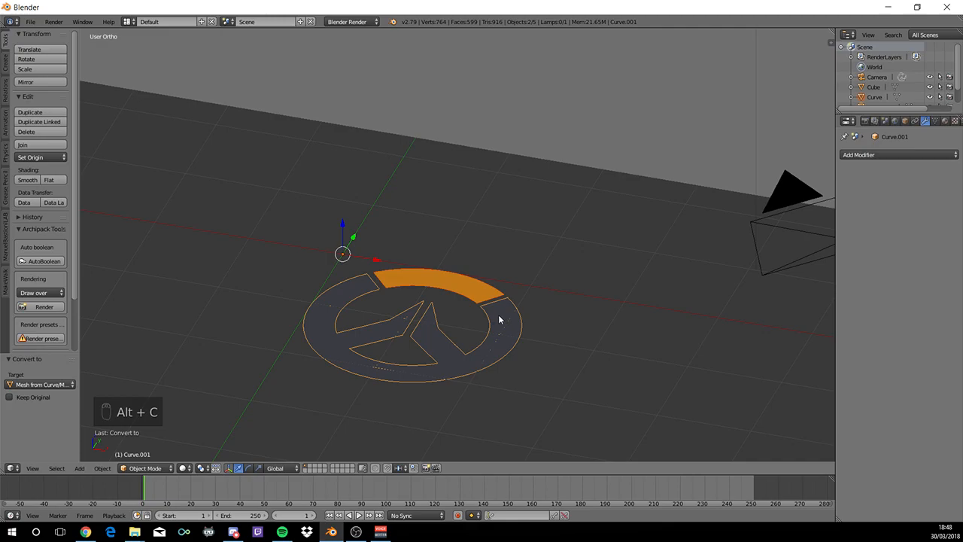
pyautogui.rightClick(459, 286)
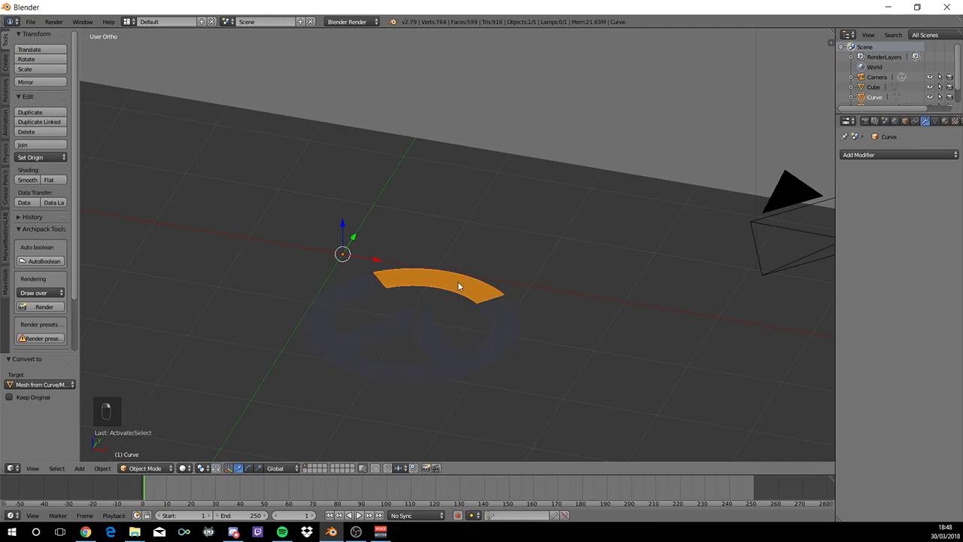
pyautogui.hotkey('alt', 'c')
pyautogui.click(459, 283)
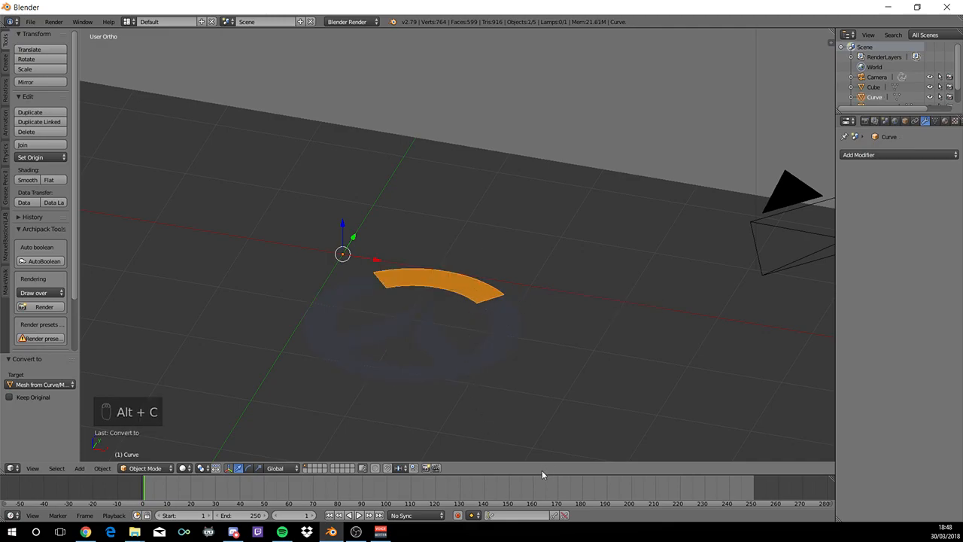
# - Try to join the two logo meshes, and check the dark ring's mesh in Edit Mode
pyautogui.press('b')
pyautogui.moveTo(253, 197); pyautogui.dragTo(659, 496)
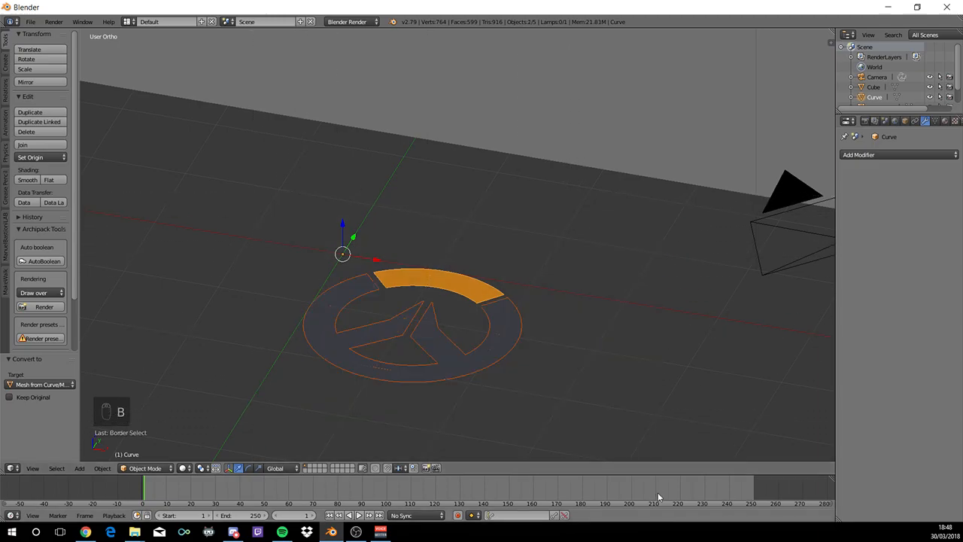
pyautogui.press('c')
pyautogui.hotkey('alt', 'j')
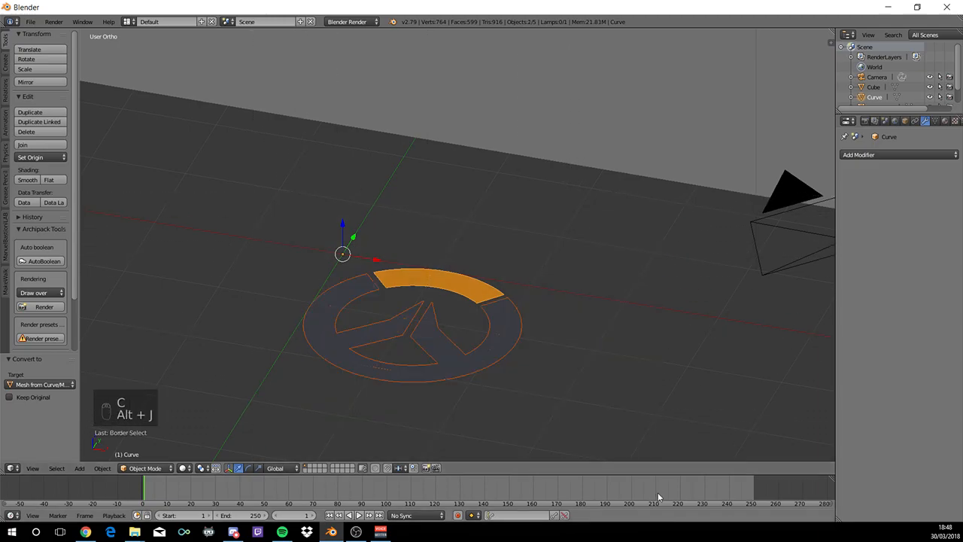
pyautogui.rightClick(447, 349)
pyautogui.press('Tab')
pyautogui.press('Tab')
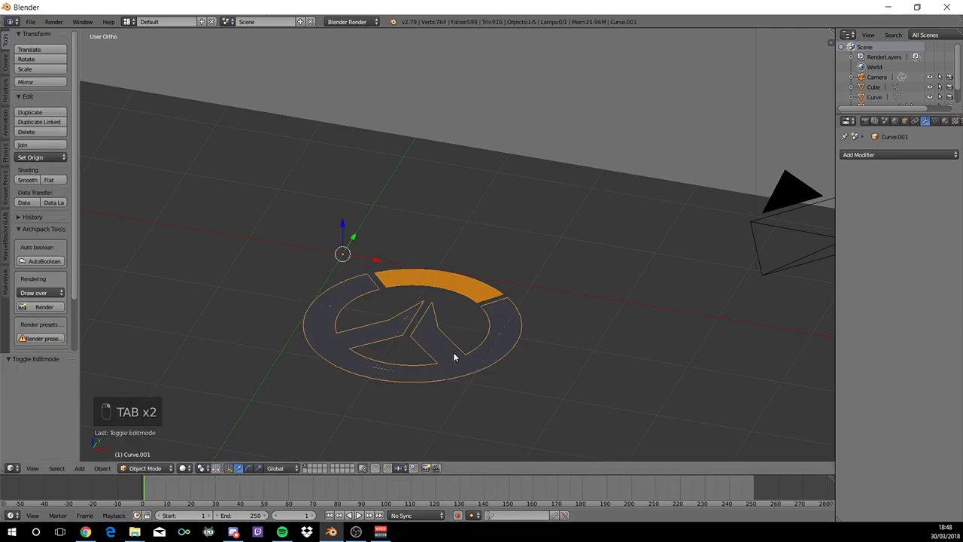
pyautogui.press('Tab')
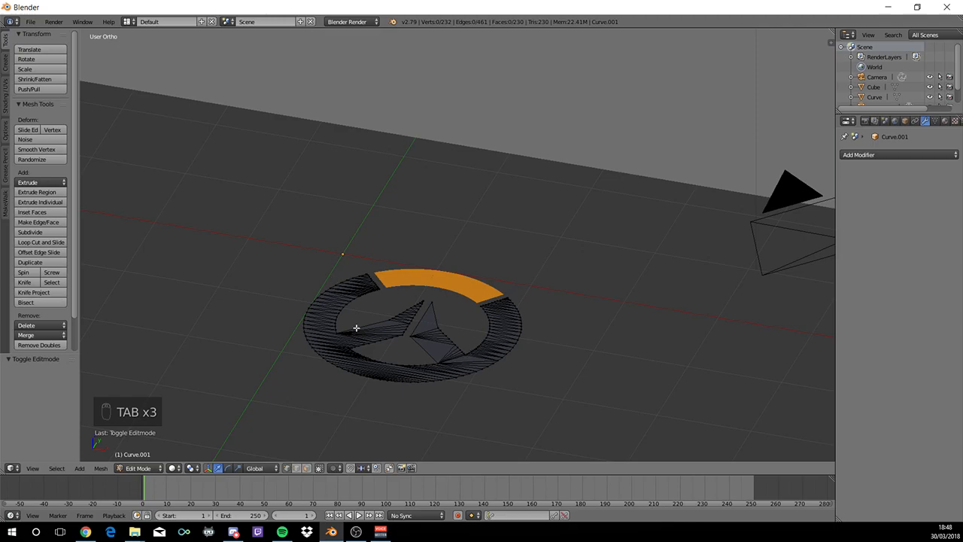
pyautogui.press('Tab')
# - Clear the selection, select both logo meshes, and join them into a single object
pyautogui.press('a')
pyautogui.press('a')
pyautogui.press('a')
pyautogui.press('a')
pyautogui.press('a')
pyautogui.press('b')
pyautogui.moveTo(284, 230); pyautogui.dragTo(479, 426)
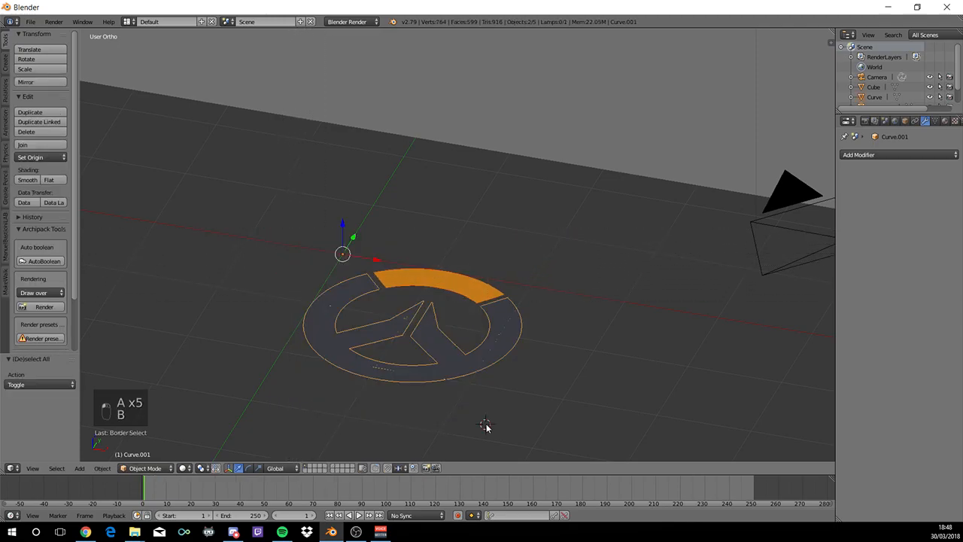
pyautogui.hotkey('ctrl', 'j')
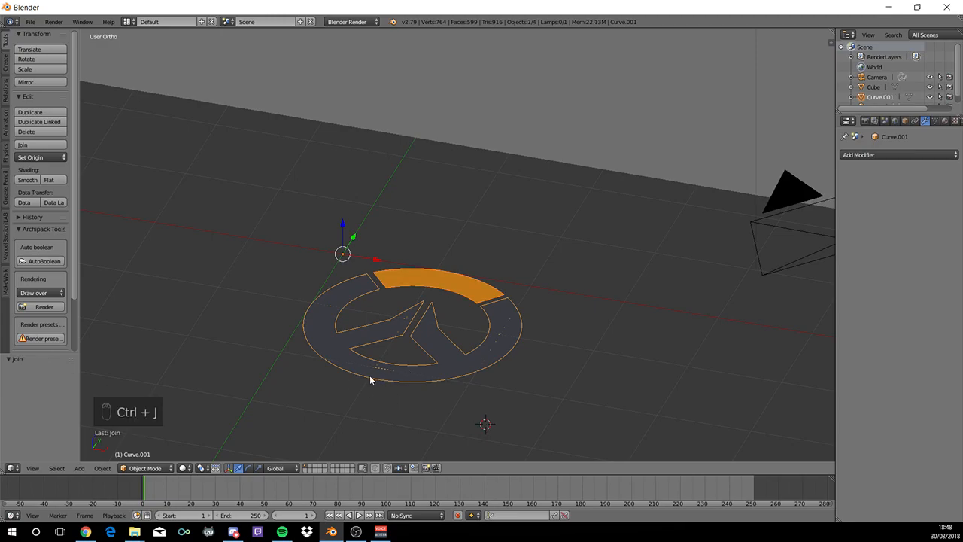
# - Extrude the entire joined logo mesh upward by about 0.402 along Z in Edit Mode
pyautogui.moveTo(503, 335); pyautogui.dragTo(517, 360, button='middle')
pyautogui.press('Tab')
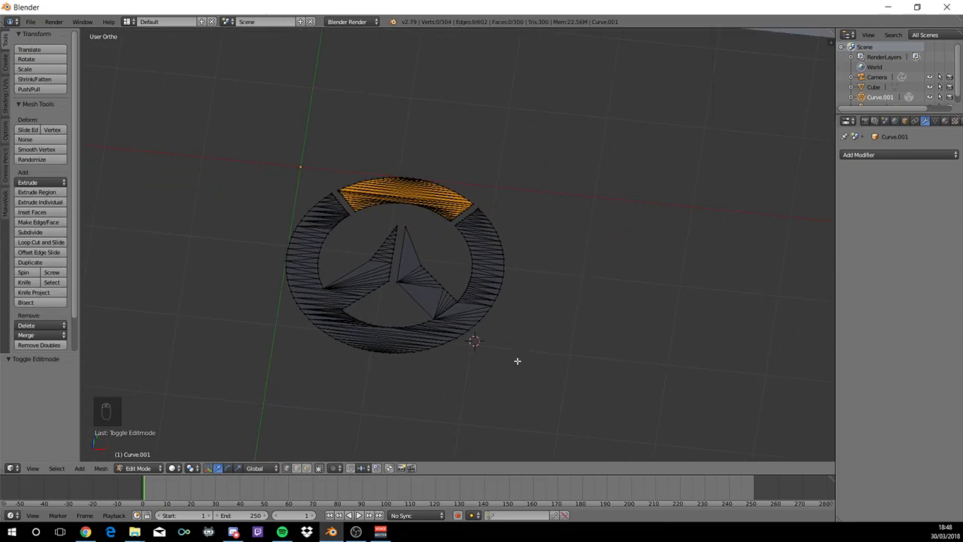
pyautogui.moveTo(516, 359); pyautogui.dragTo(490, 337, button='middle')
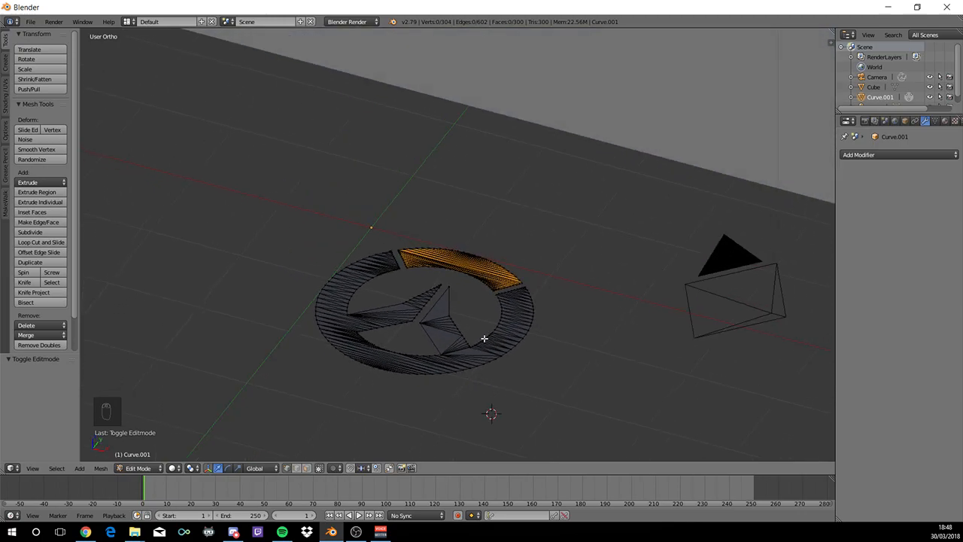
pyautogui.scroll(3, 444, 329)
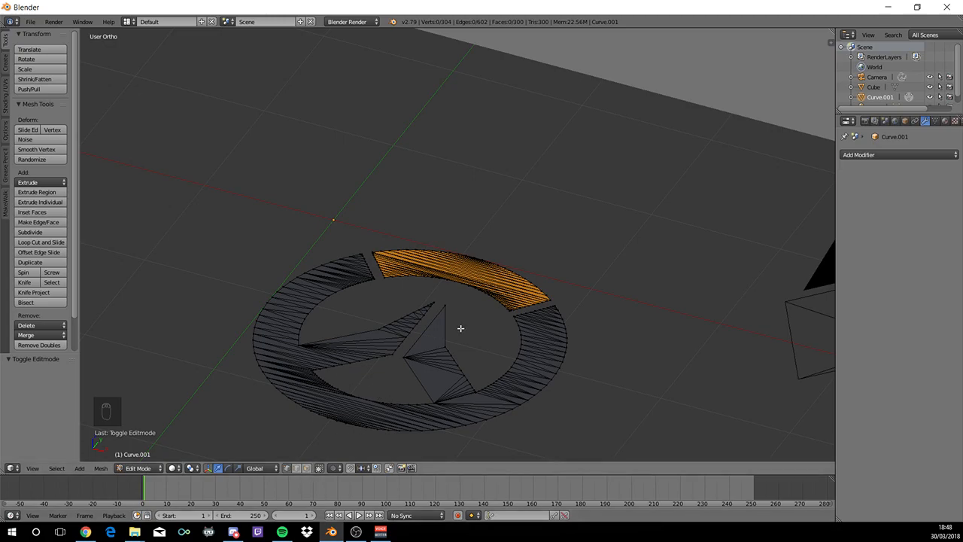
pyautogui.press('a')
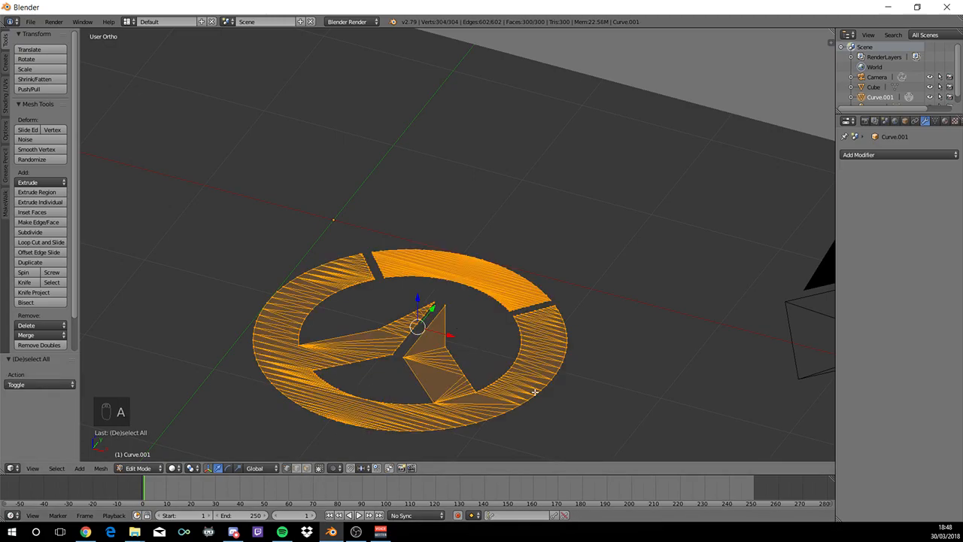
pyautogui.press('e')
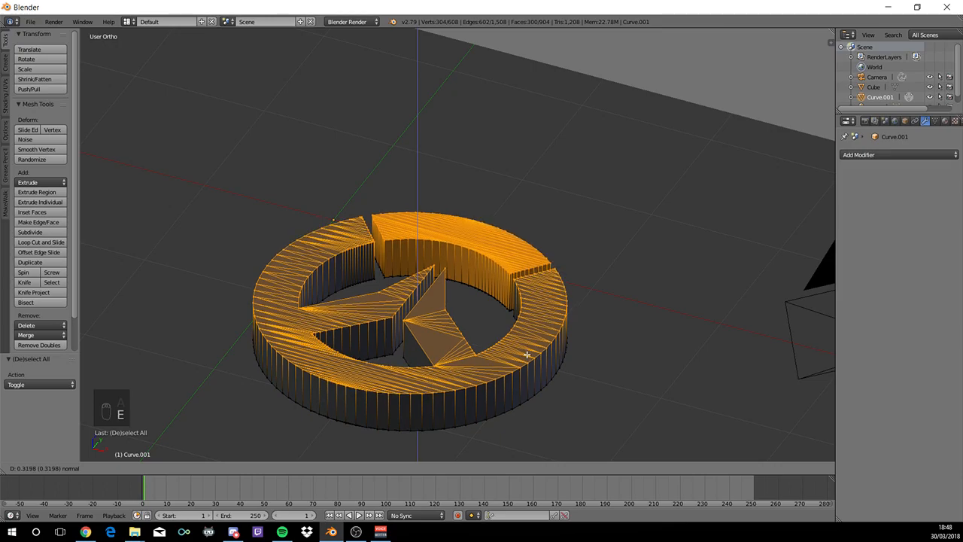
pyautogui.click(525, 346)
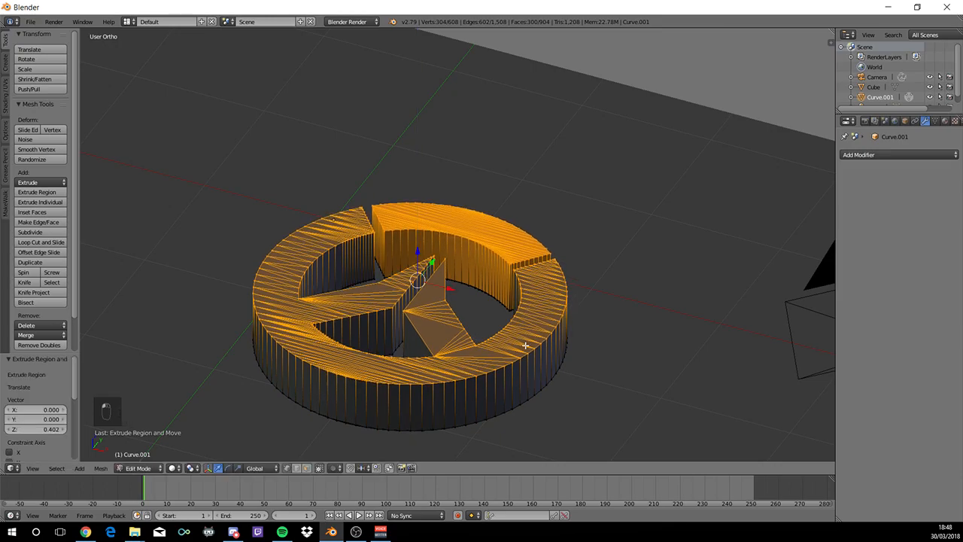
# - Rotate the whole extruded logo mesh 90° about the X axis and return to Object Mode
pyautogui.press('a')
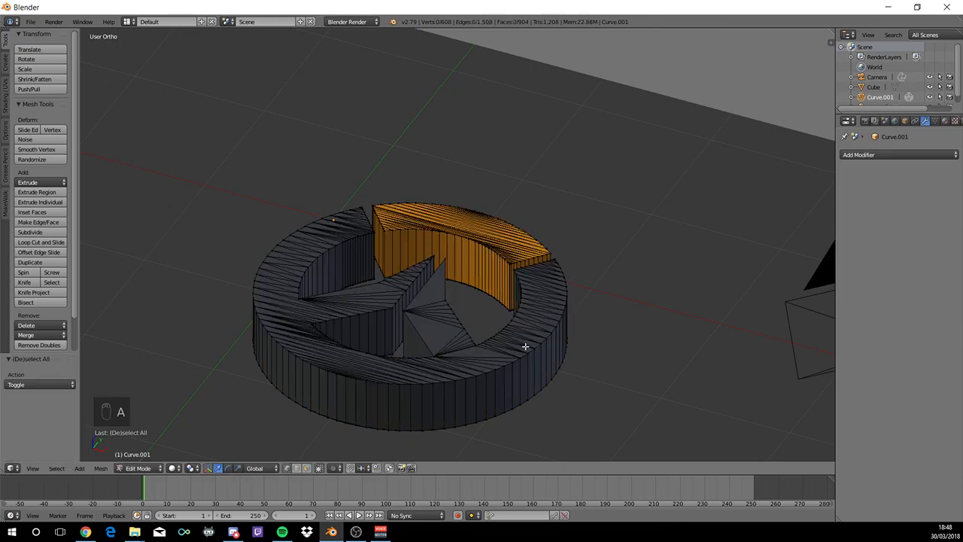
pyautogui.press('a')
pyautogui.moveTo(550, 364); pyautogui.dragTo(517, 399, button='middle')
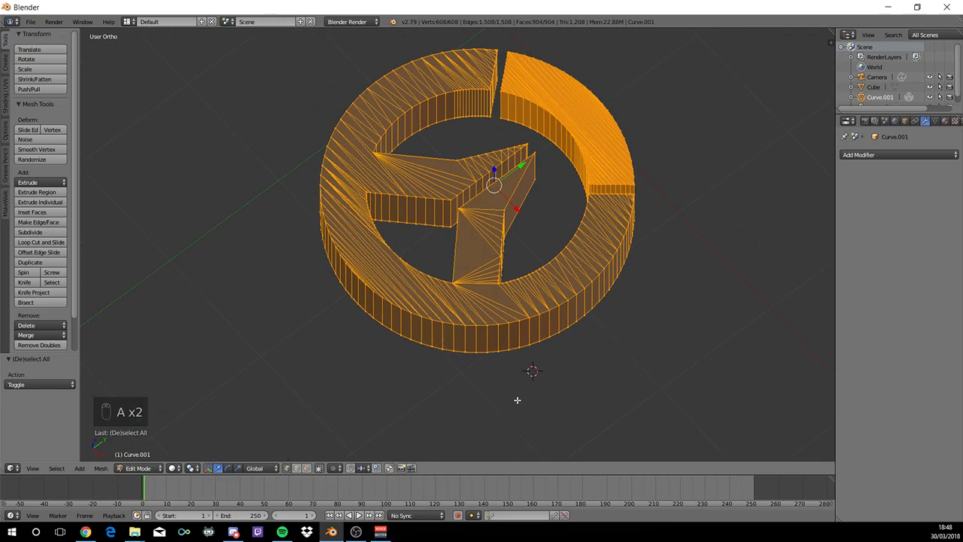
pyautogui.press('r')
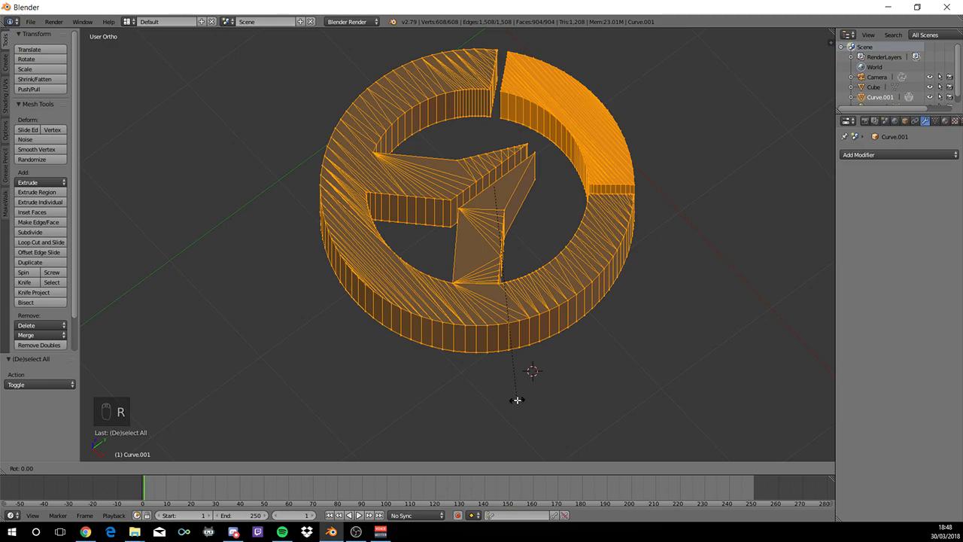
pyautogui.write('x')
pyautogui.write('90')
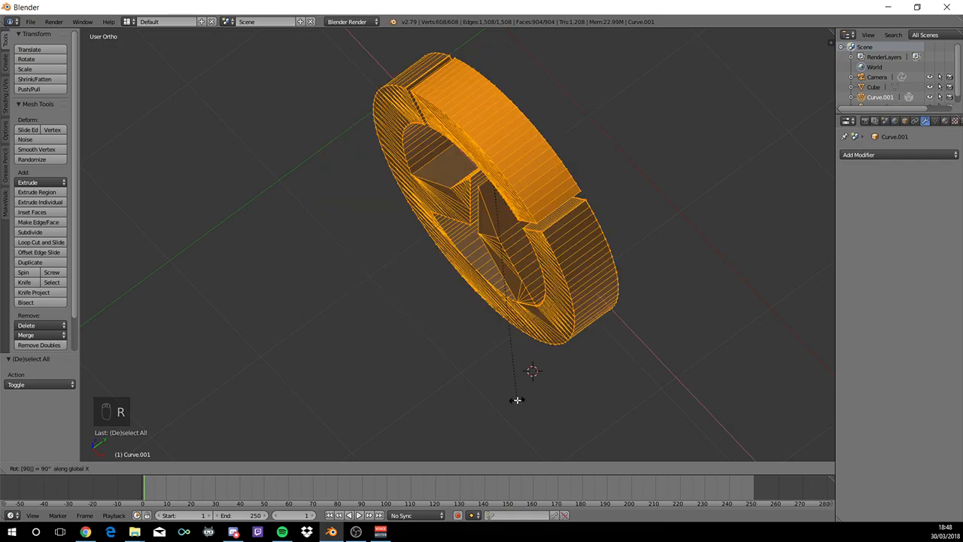
pyautogui.press('Return')
pyautogui.moveTo(572, 391); pyautogui.dragTo(379, 280, button='middle')
pyautogui.press('Tab')
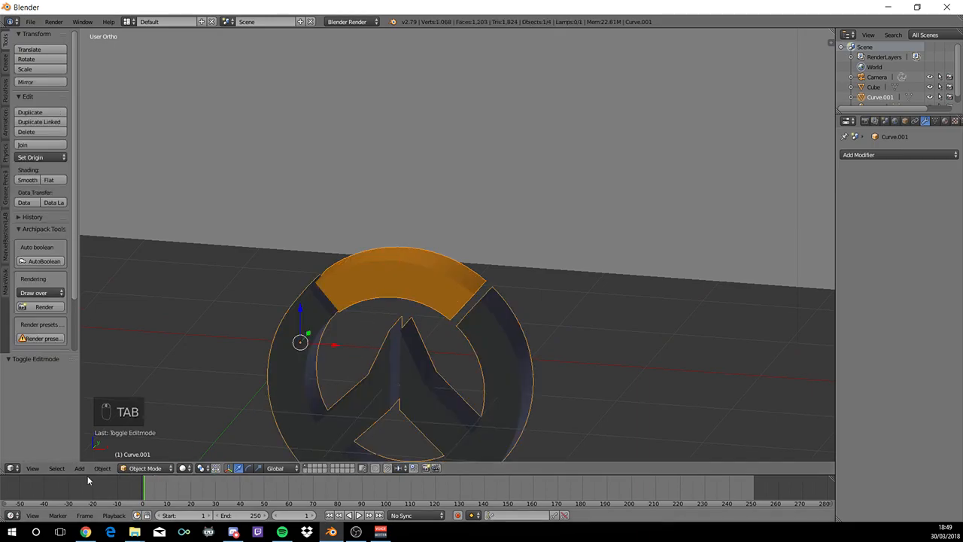
# - Set the logo's origin to its geometry
pyautogui.click(108, 468)
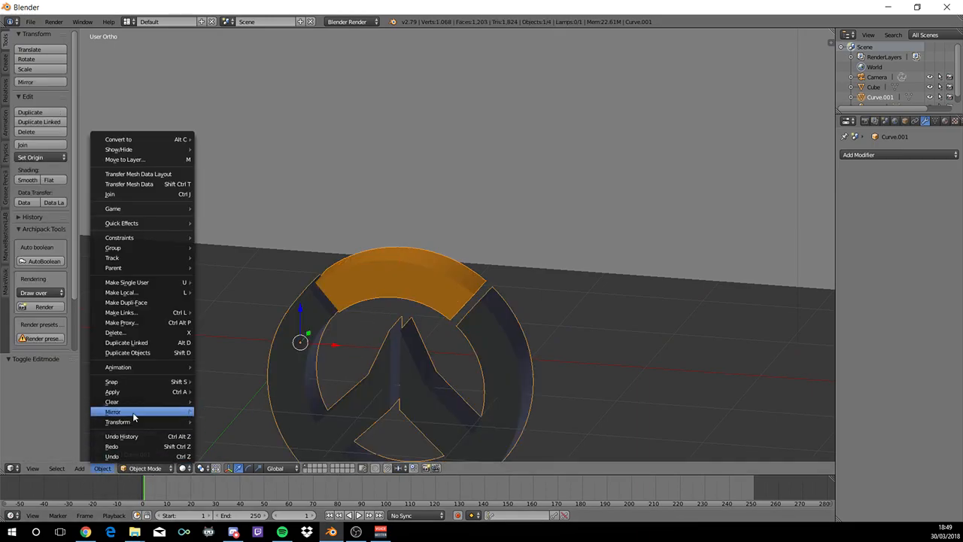
pyautogui.moveTo(136, 421)
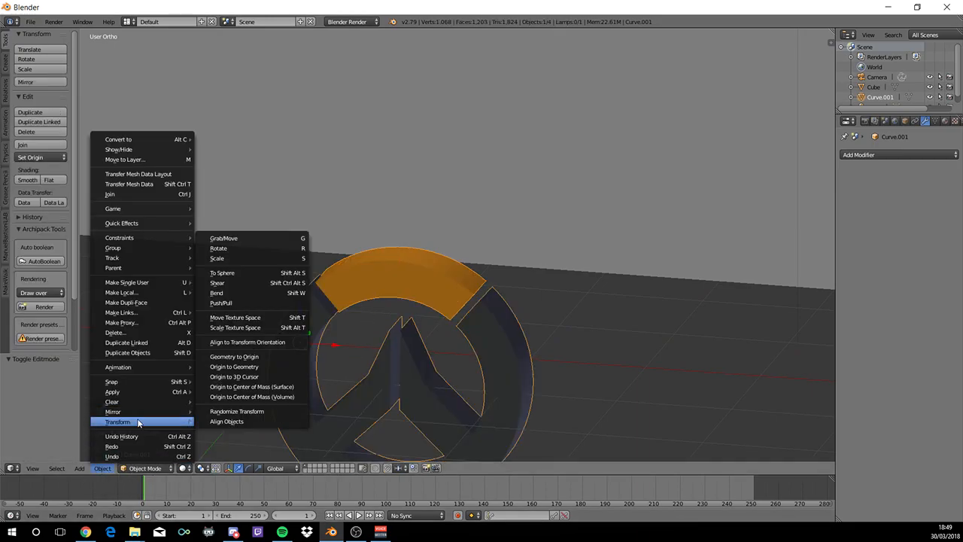
pyautogui.click(235, 368)
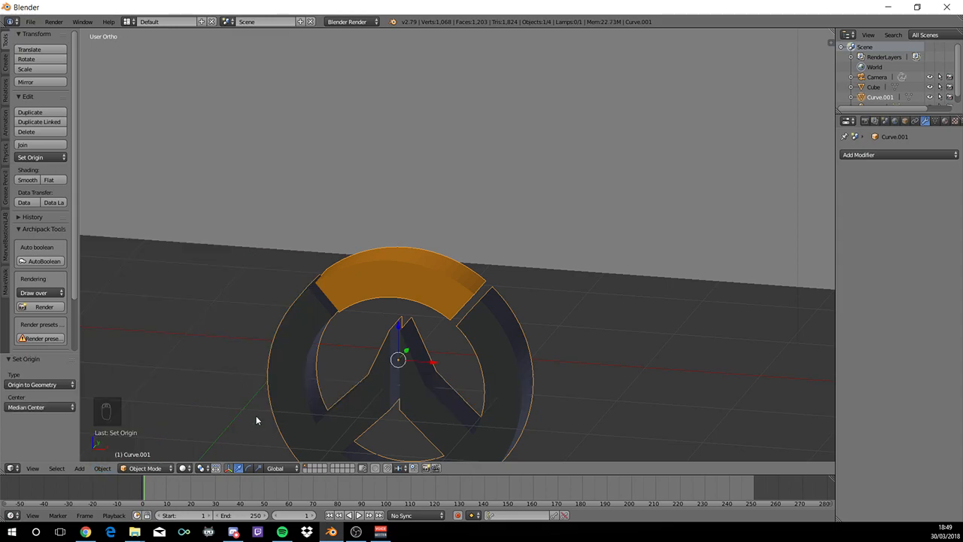
# - Raise the logo about 2.415 along Z, nudge it further up and about 0.546 along X, and scale it up by about 2.124
pyautogui.moveTo(256, 421); pyautogui.dragTo(305, 419, button='middle')
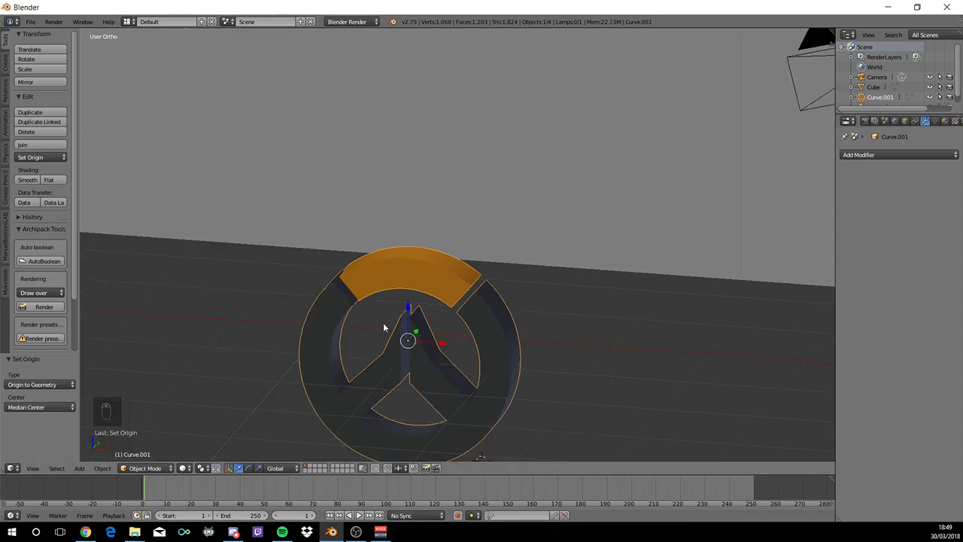
pyautogui.moveTo(404, 310); pyautogui.dragTo(399, 98)
pyautogui.press('KP_1')
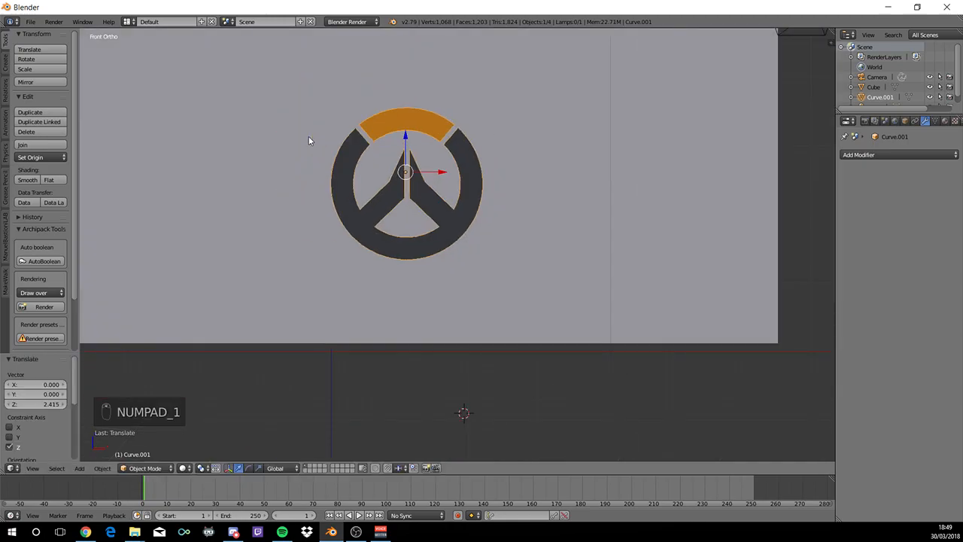
pyautogui.scroll(-5, 319, 188)
pyautogui.keyDown('shift'); pyautogui.moveTo(318, 157); pyautogui.dragTo(290, 218, button='middle'); pyautogui.keyUp('shift')
pyautogui.moveTo(410, 246); pyautogui.dragTo(411, 221)
pyautogui.moveTo(446, 253); pyautogui.dragTo(462, 260)
pyautogui.press('s')
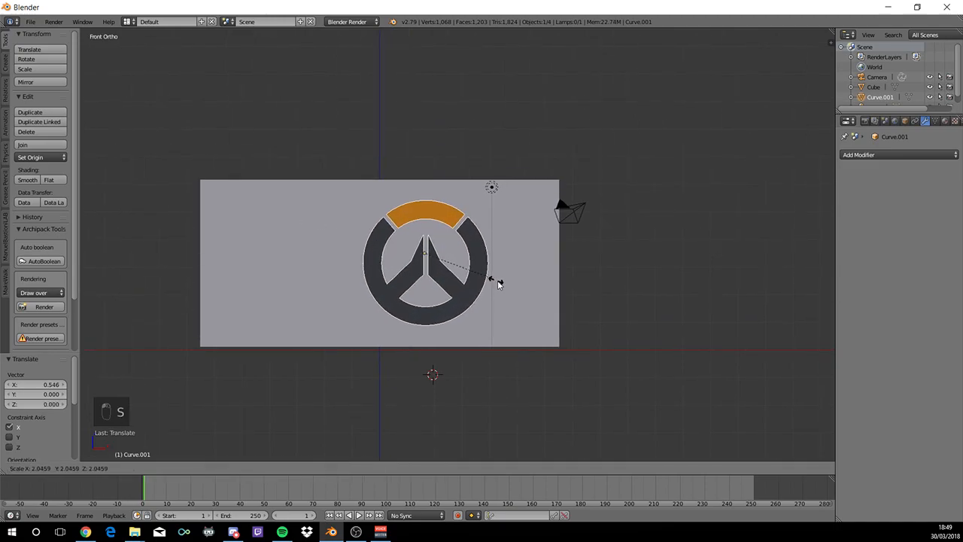
pyautogui.click(496, 280)
# - Move the logo about 3.23 along Y so it is partly sunk into the wall, and select the wall
pyautogui.moveTo(497, 280); pyautogui.dragTo(490, 236, button='middle')
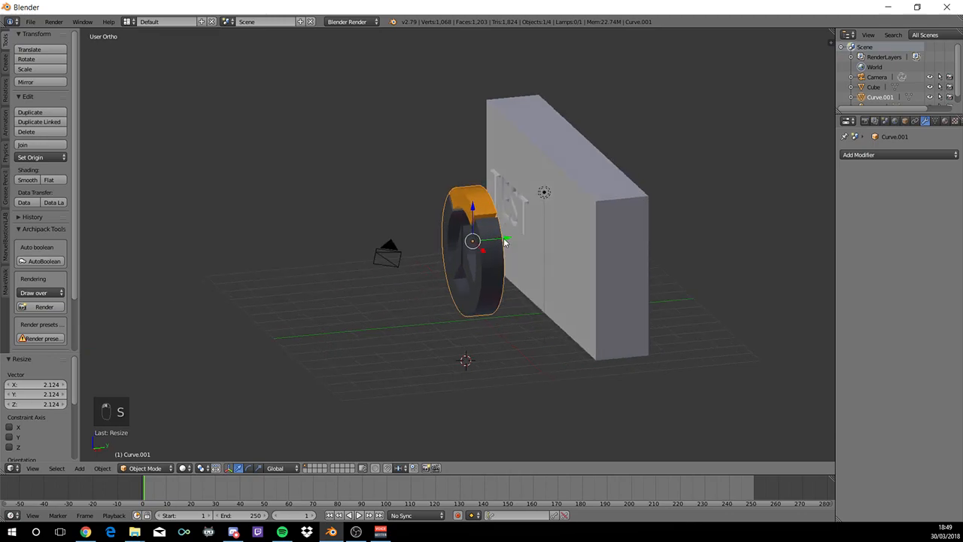
pyautogui.press('g')
pyautogui.press('y')
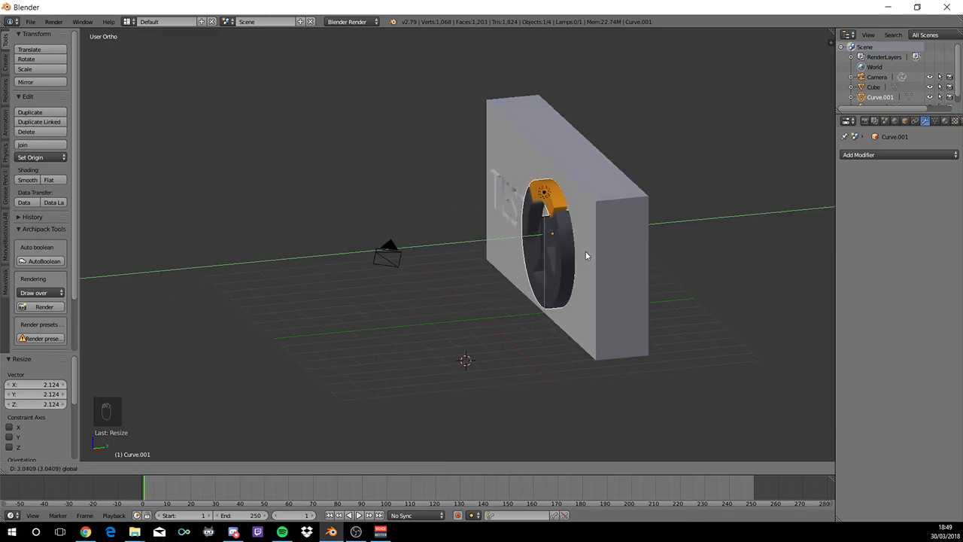
pyautogui.click(591, 252)
pyautogui.moveTo(522, 231); pyautogui.dragTo(555, 229, button='middle')
pyautogui.rightClick(628, 216)
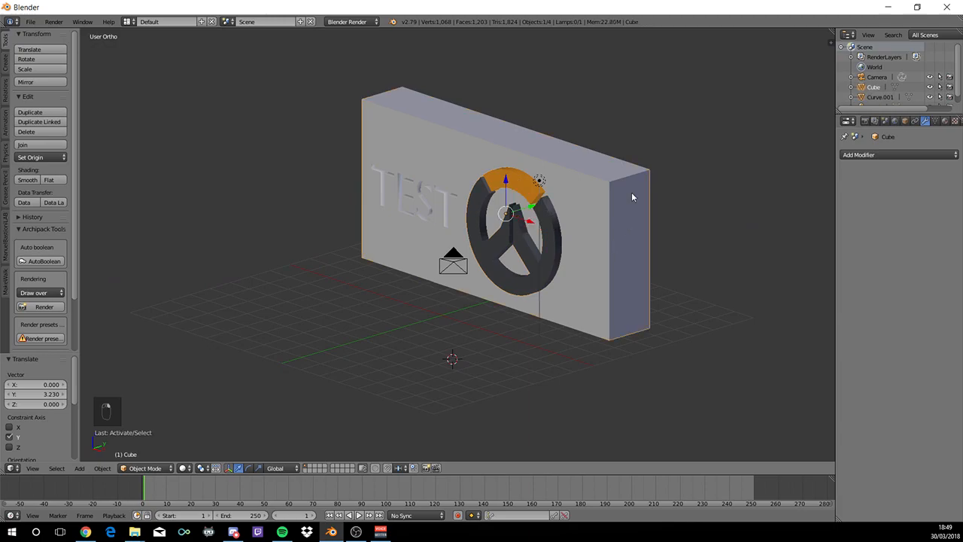
# - Add a Boolean modifier to the wall with the Difference operation and Curve.001 as the cutting object, and apply it
pyautogui.click(894, 154)
pyautogui.click(788, 199)
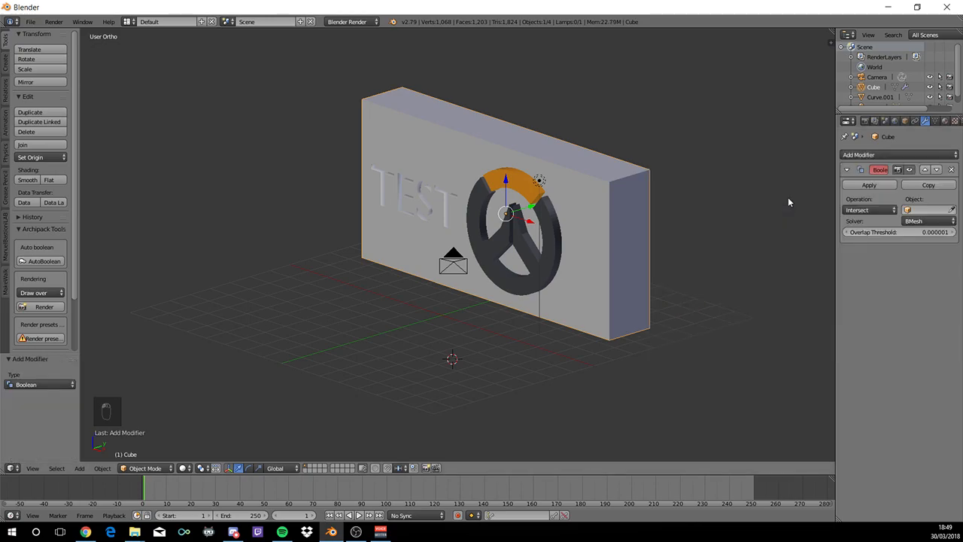
pyautogui.click(853, 211)
pyautogui.click(854, 181)
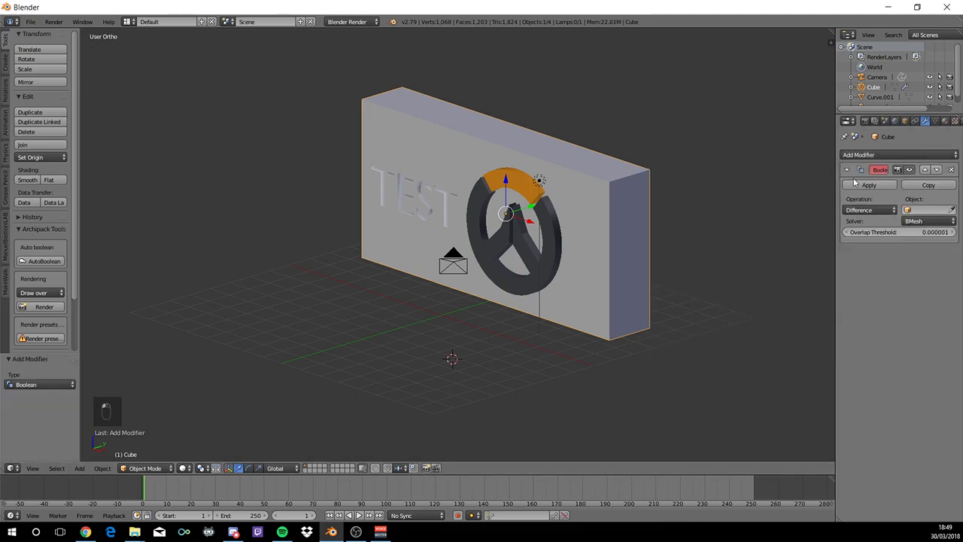
pyautogui.click(913, 212)
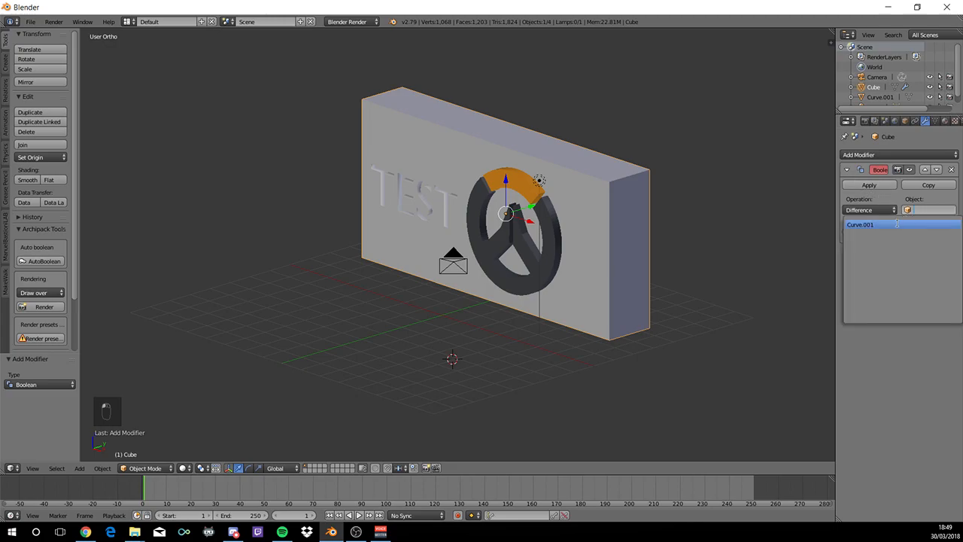
pyautogui.click(895, 225)
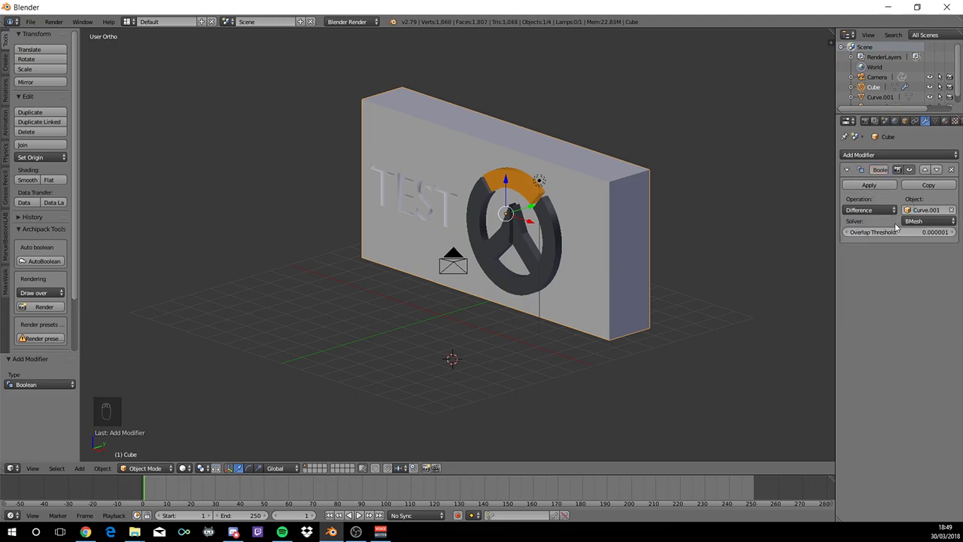
pyautogui.click(869, 186)
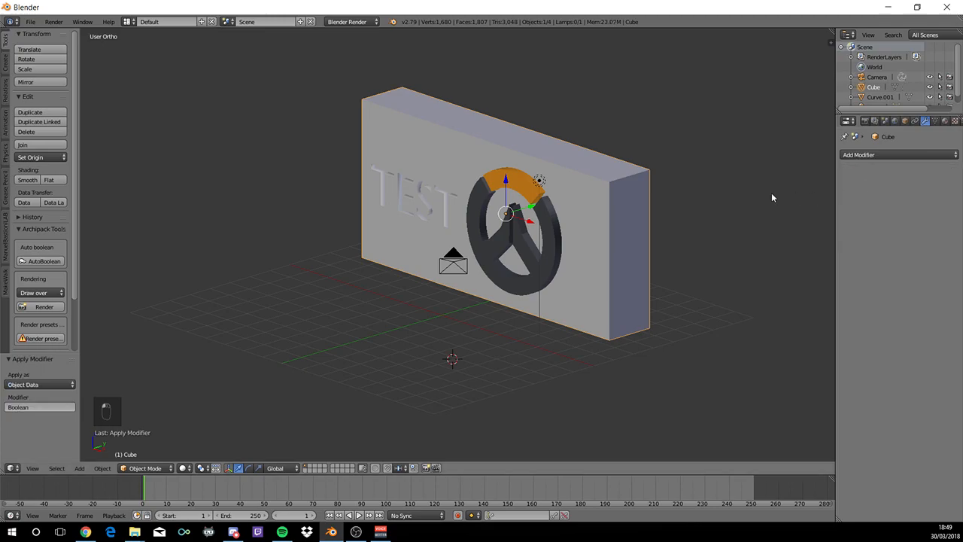
# - Move the logo mesh out of the wall and well in front of it, exposing the carved recess
pyautogui.scroll(3, 655, 199)
pyautogui.moveTo(632, 208); pyautogui.dragTo(617, 217, button='middle')
pyautogui.rightClick(617, 217)
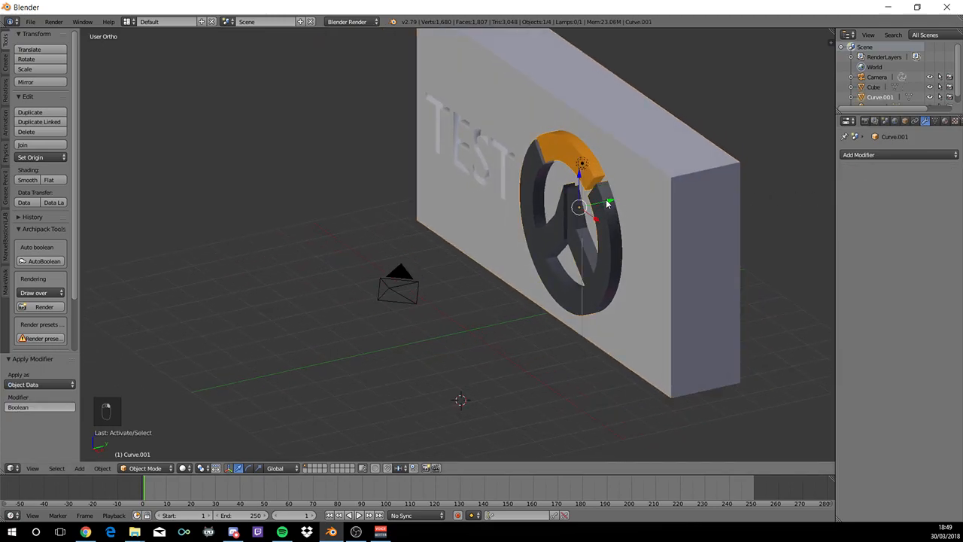
pyautogui.press('g')
pyautogui.click(277, 273)
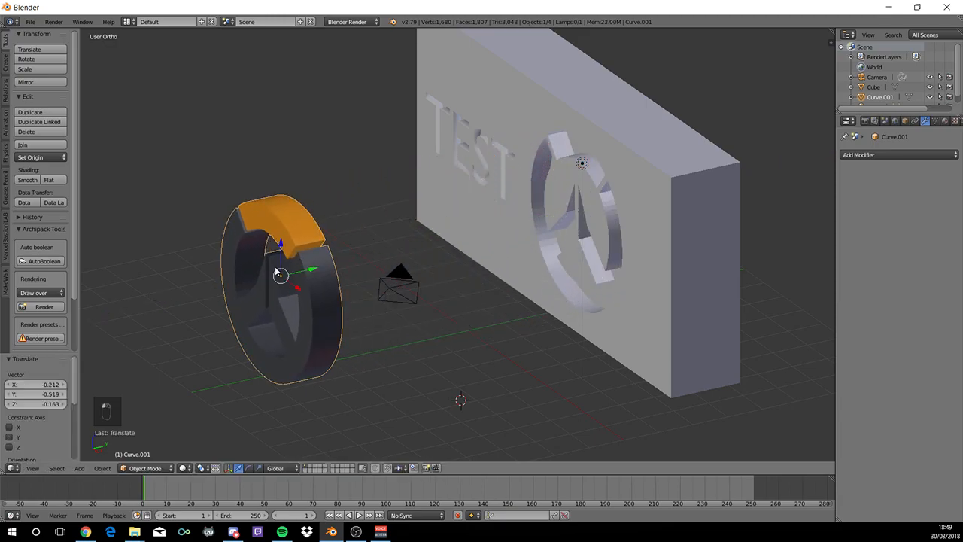
pyautogui.moveTo(381, 241); pyautogui.dragTo(421, 245, button='middle')
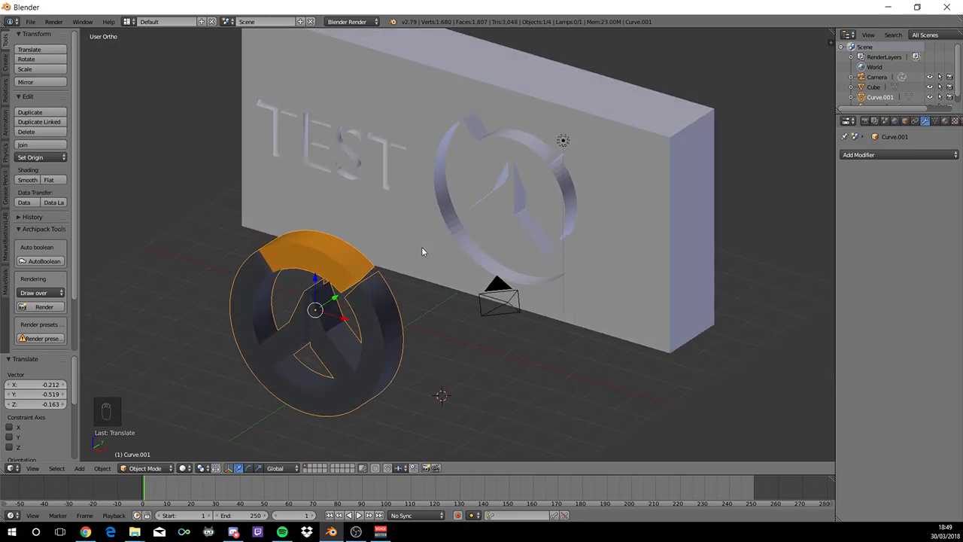
# - Select the wall, show its material settings, and switch the render engine to Cycles Render
pyautogui.rightClick(641, 279)
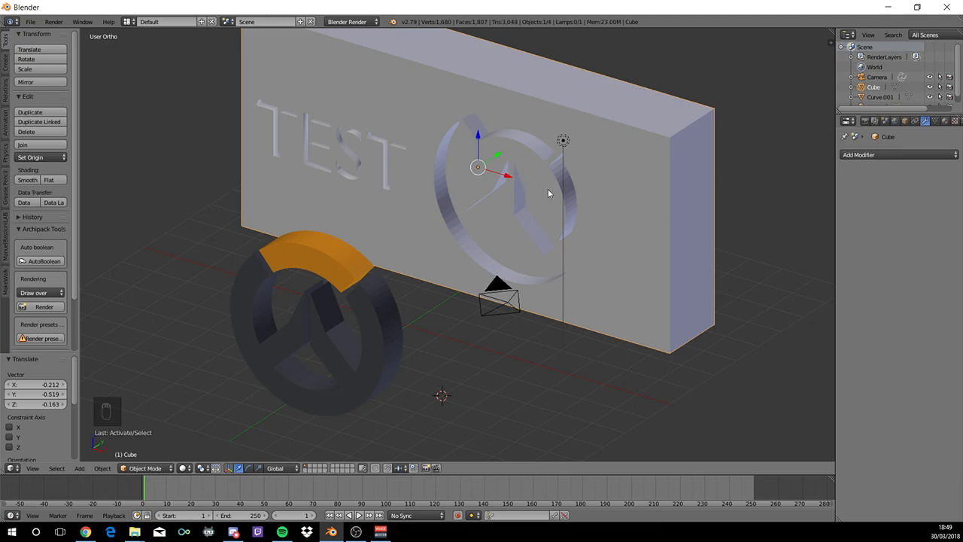
pyautogui.click(945, 122)
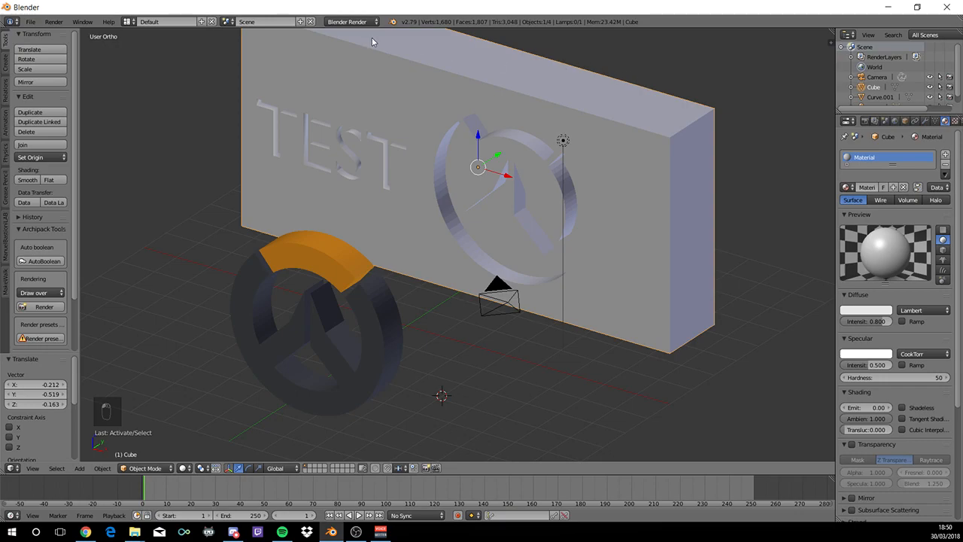
pyautogui.click(347, 21)
pyautogui.click(348, 53)
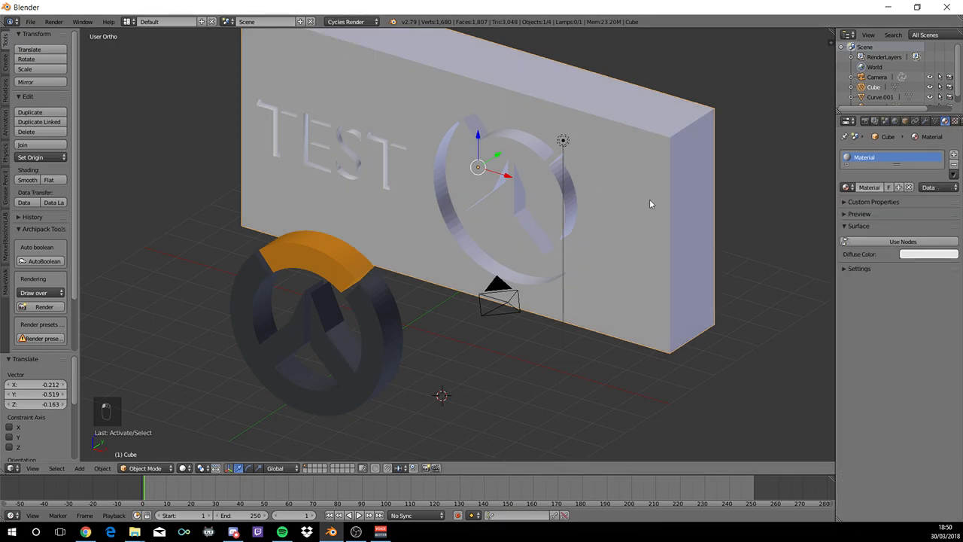
# - Enable nodes for the wall's material and set its Diffuse BSDF colour to dark red, about R 0.326, G 0.001, B 0.003
pyautogui.click(907, 242)
pyautogui.click(908, 261)
pyautogui.moveTo(939, 132); pyautogui.dragTo(940, 143)
pyautogui.click(898, 188)
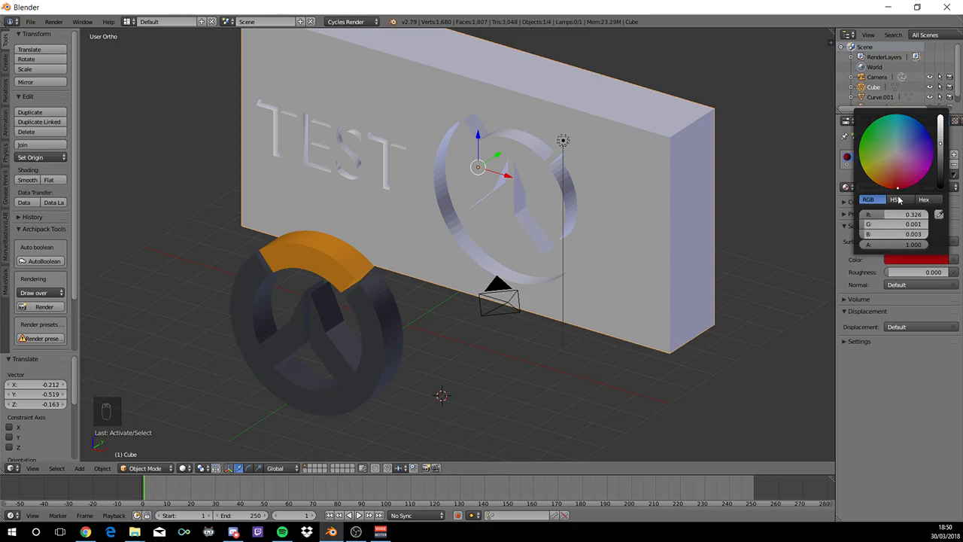
# - Set the viewport colour of the wall's material to blue in its material settings
pyautogui.click(864, 342)
pyautogui.click(873, 423)
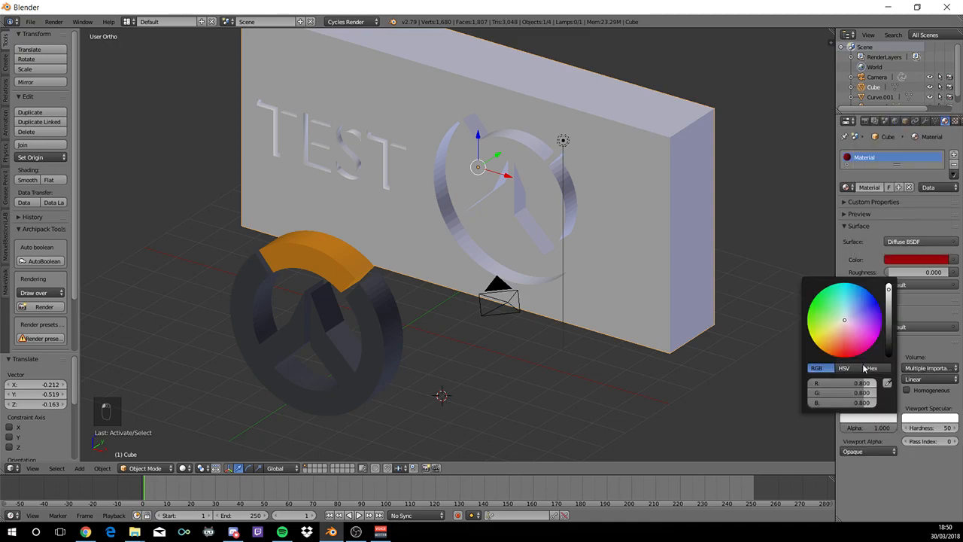
pyautogui.moveTo(850, 332)
pyautogui.mouseDown()
pyautogui.moveTo(848, 345)
pyautogui.moveTo(858, 321)
pyautogui.moveTo(874, 333)
pyautogui.moveTo(865, 307)
pyautogui.mouseUp()
pyautogui.moveTo(649, 203); pyautogui.dragTo(610, 206, button='middle')
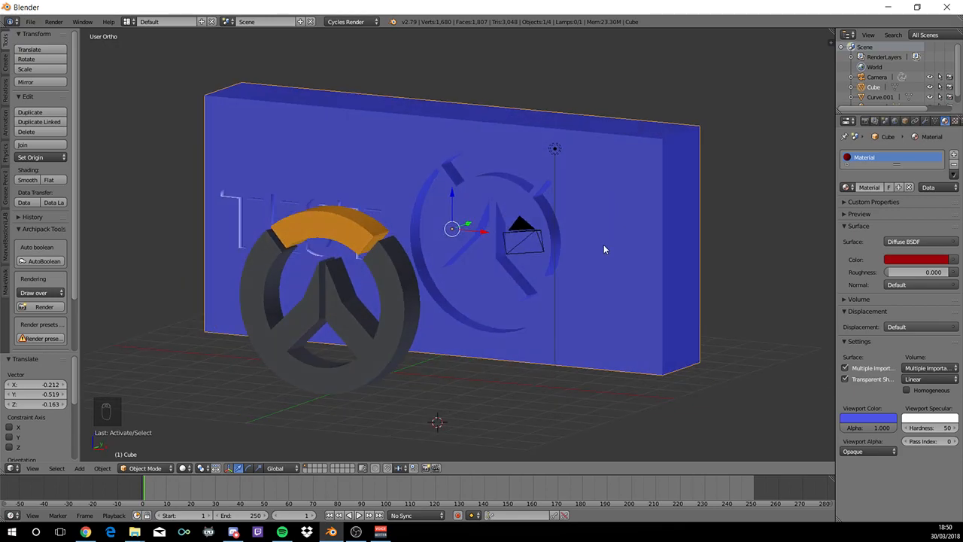